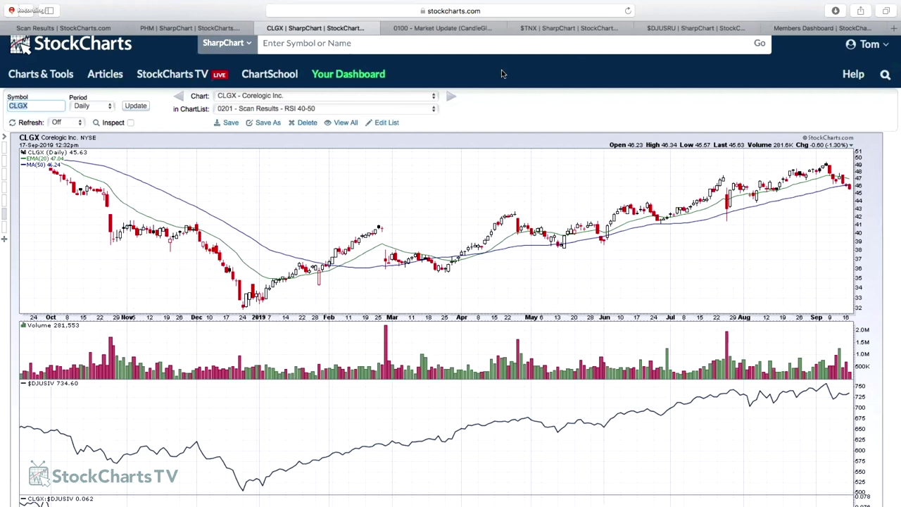
Return from the Corelogic charts to the summary of the 0201 - Scan Results - RSI 40-50 ChartList
mouse_move(26, 9)
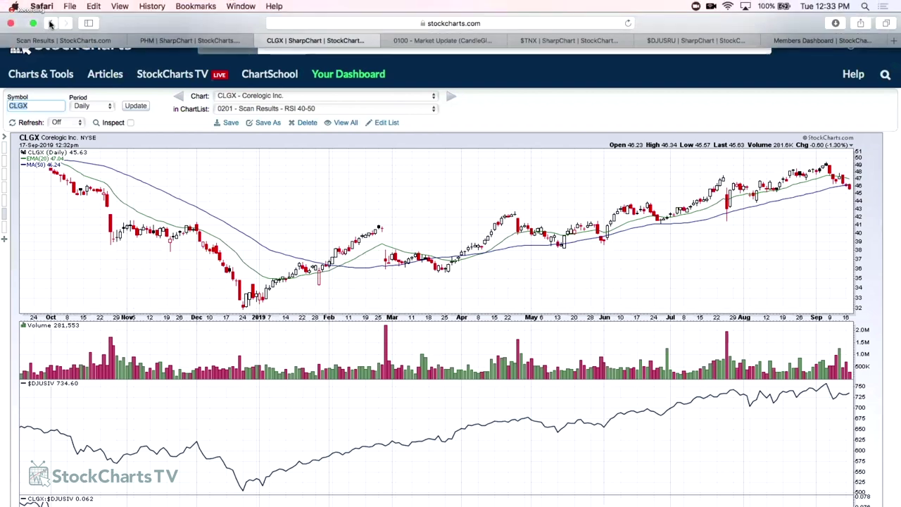
left_click(50, 23)
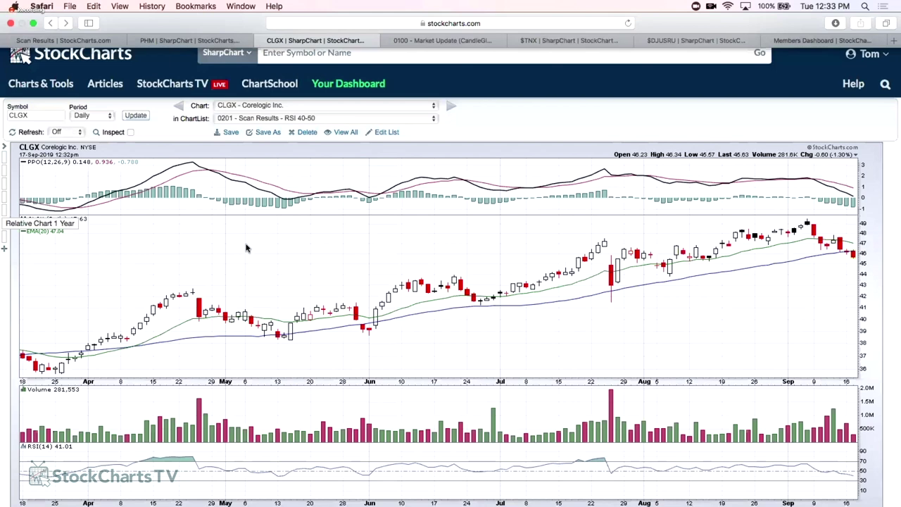
key("super+bracketleft")
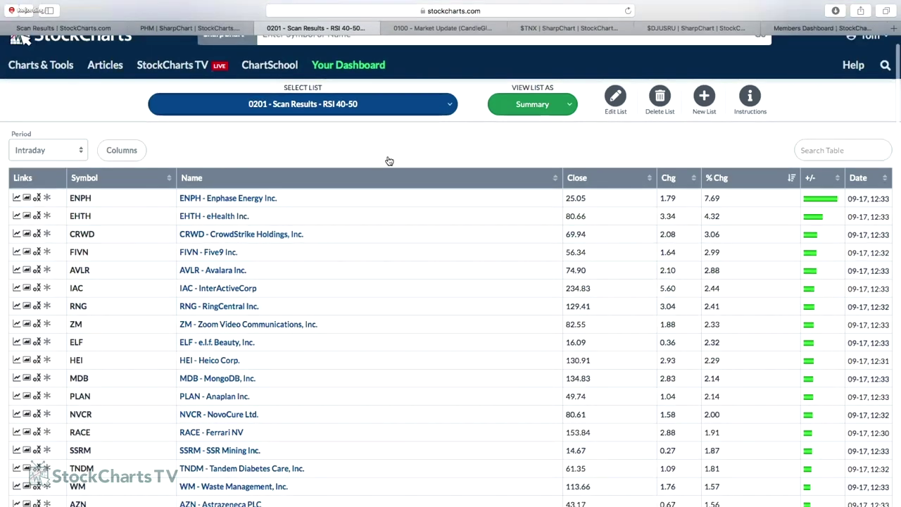
Add the Sector, Industry, SCTR and U columns to the ChartList summary table
scroll(632, 178, "down", 1)
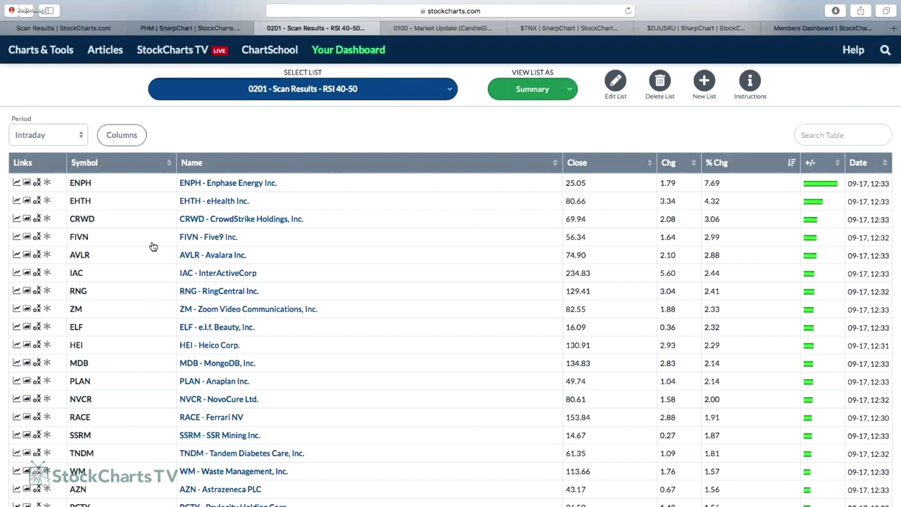
left_click(122, 138)
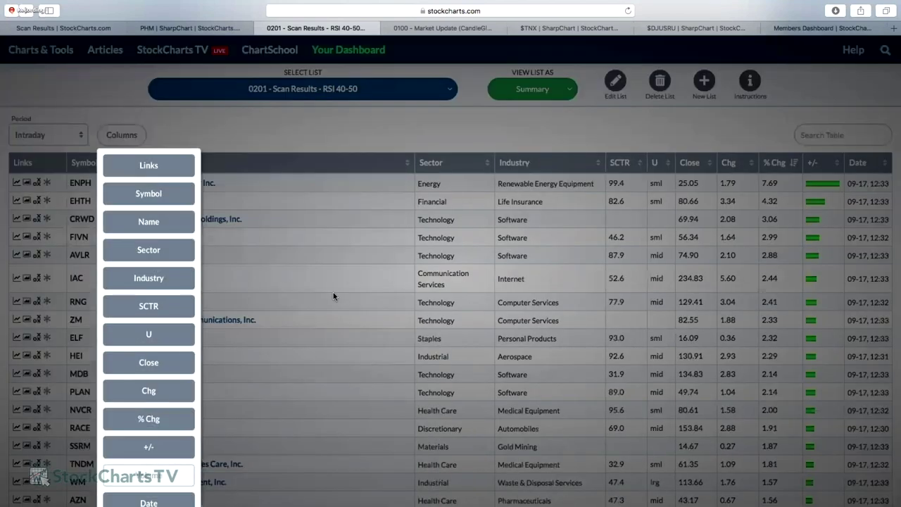
left_click(578, 156)
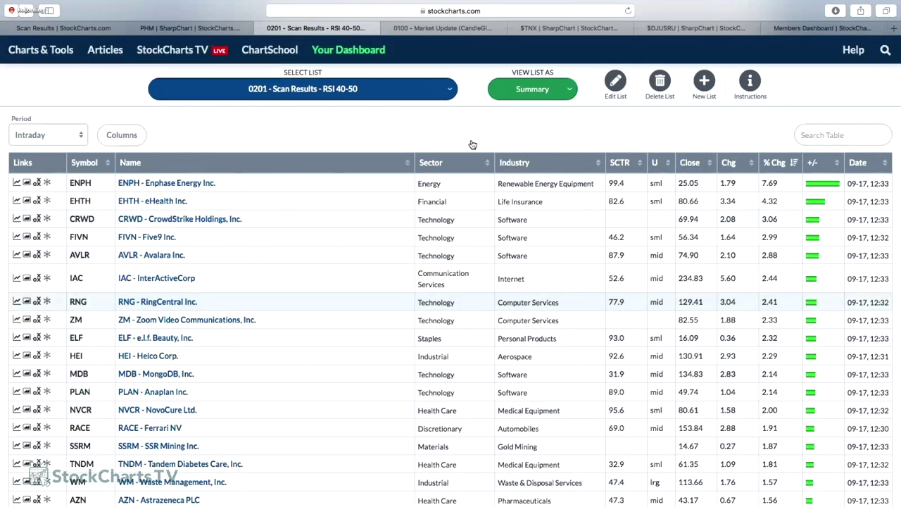
Open the Enphase Energy chart from the ChartList and change the charted symbol to SNAP
scroll(177, 144, "down", 1)
left_click(174, 150)
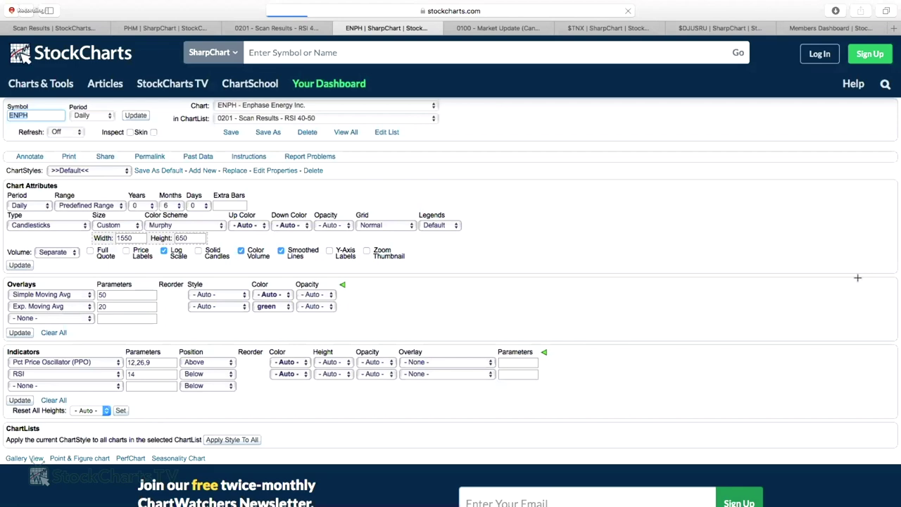
type("sn")
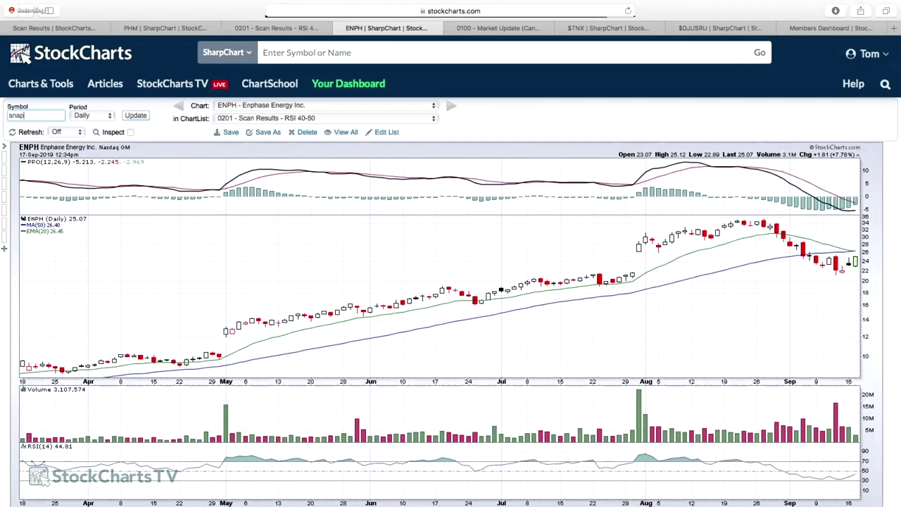
type("ap")
key("Return")
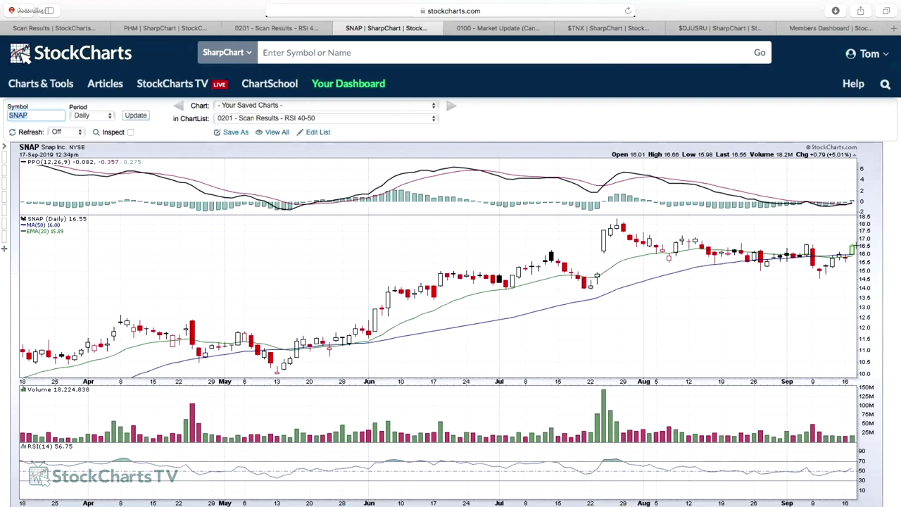
Go back from the SNAP chart to the Enphase Energy chart and enable Inspect mode
mouse_move(49, 2)
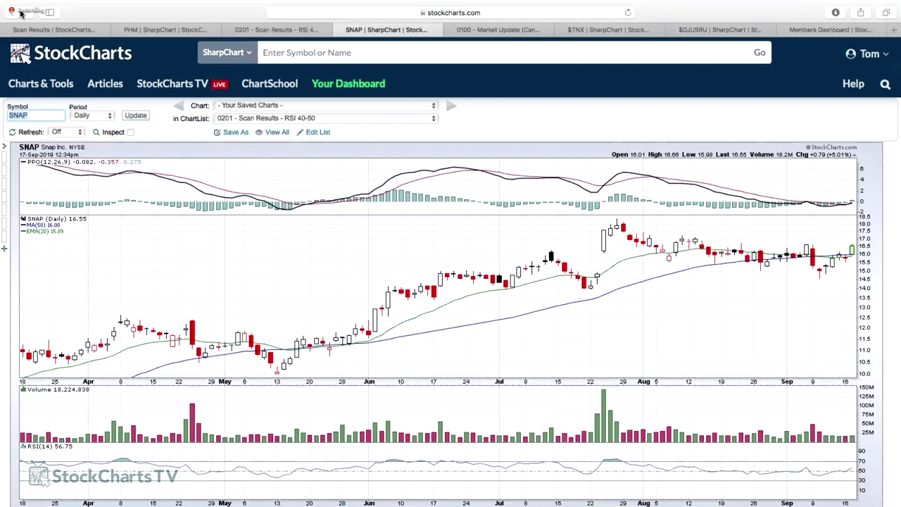
left_click(53, 22)
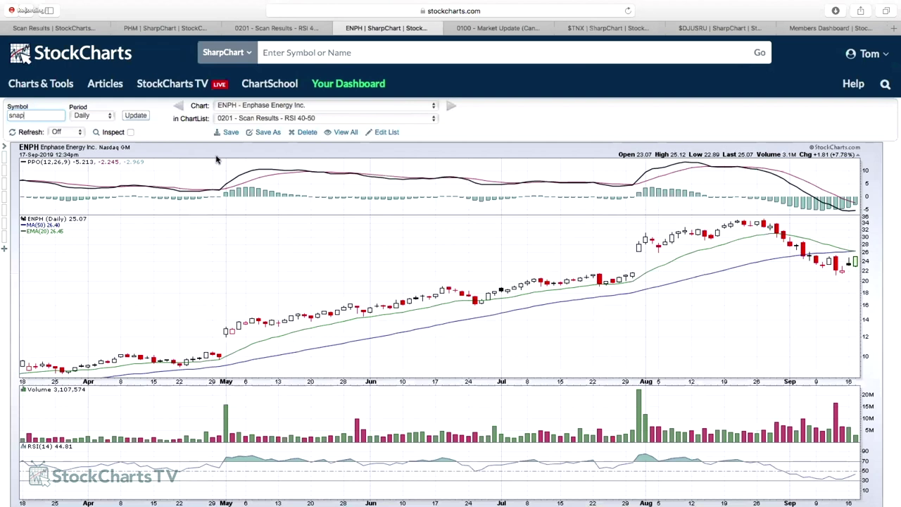
left_click(130, 133)
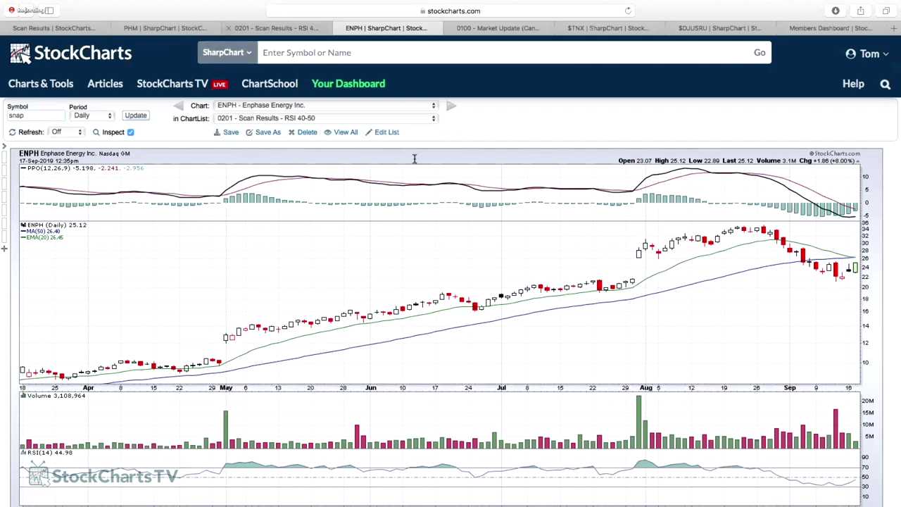
Review the stocks in the RSI 40-50 ChartList, open the Heico Corp. chart and examine its price, PPO and RSI
key("ctrl+shift+Tab")
scroll(450, 170, "down", 2)
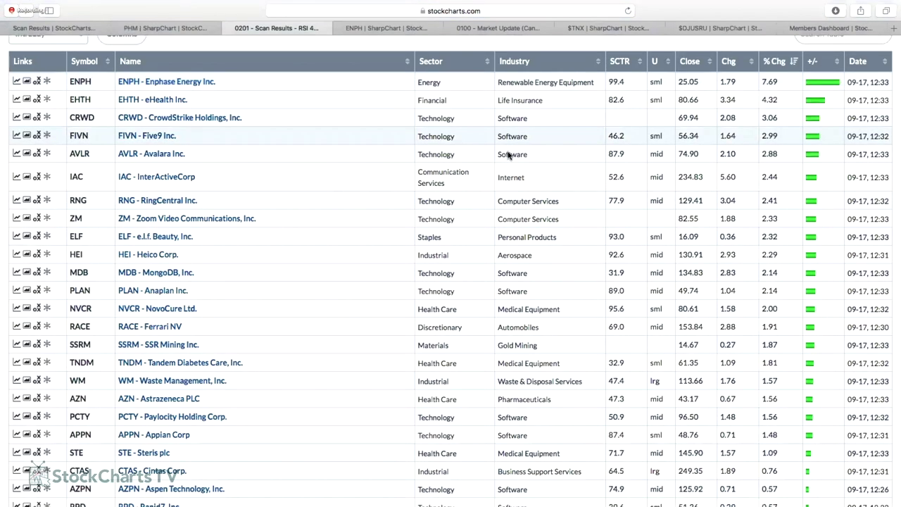
scroll(521, 201, "up", 1)
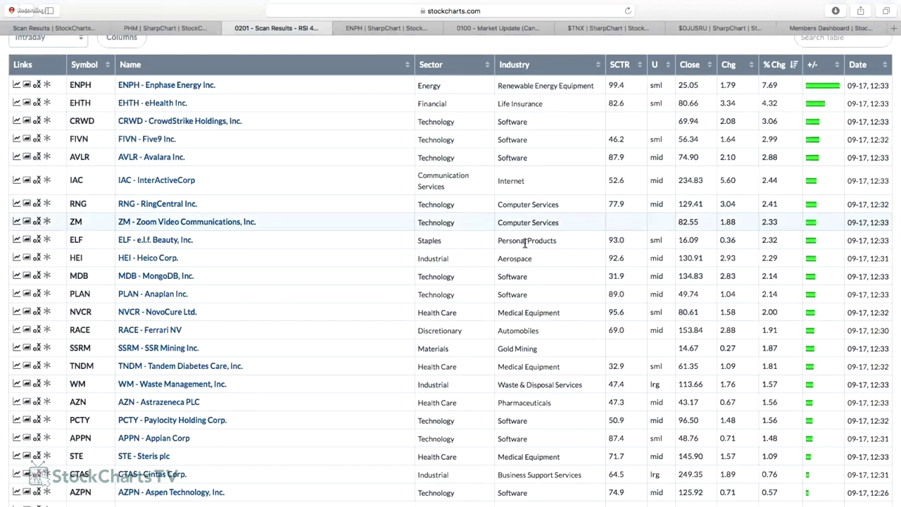
scroll(524, 242, "down", 1)
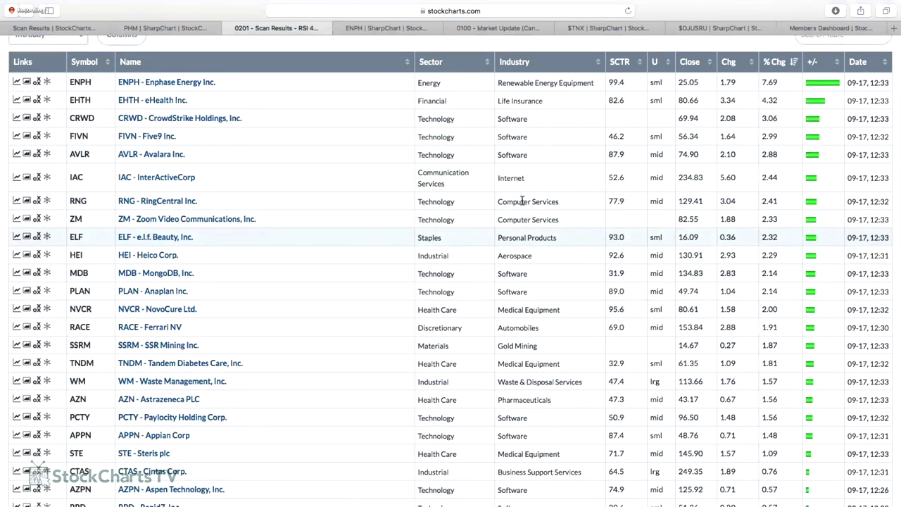
scroll(225, 219, "down", 2)
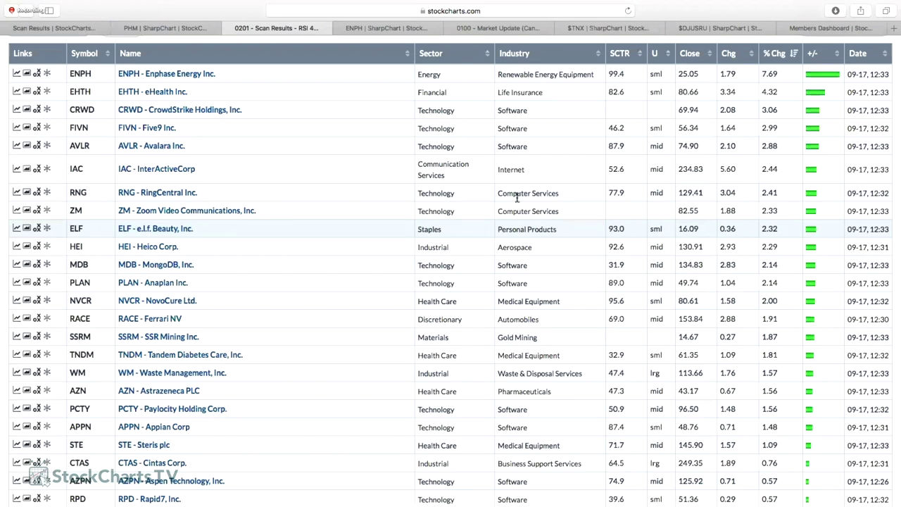
scroll(517, 198, "down", 3)
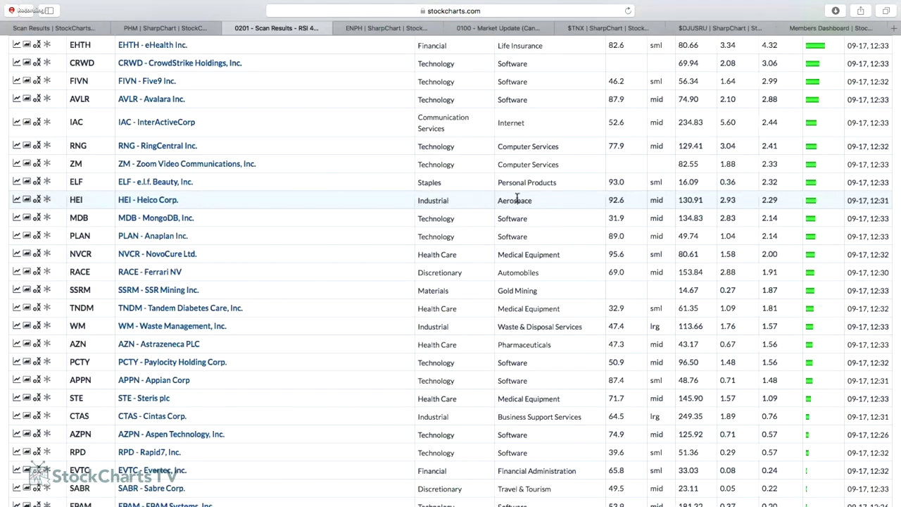
left_click(159, 202)
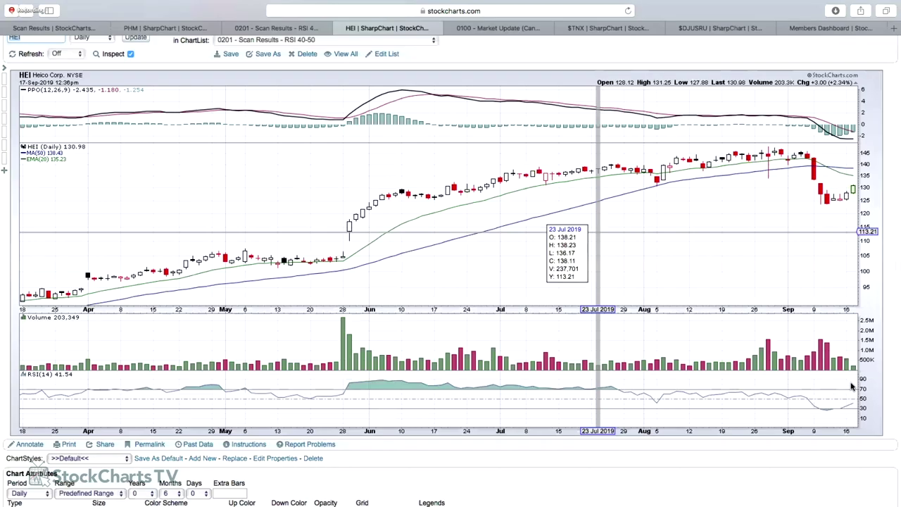
scroll(856, 388, "down", 1)
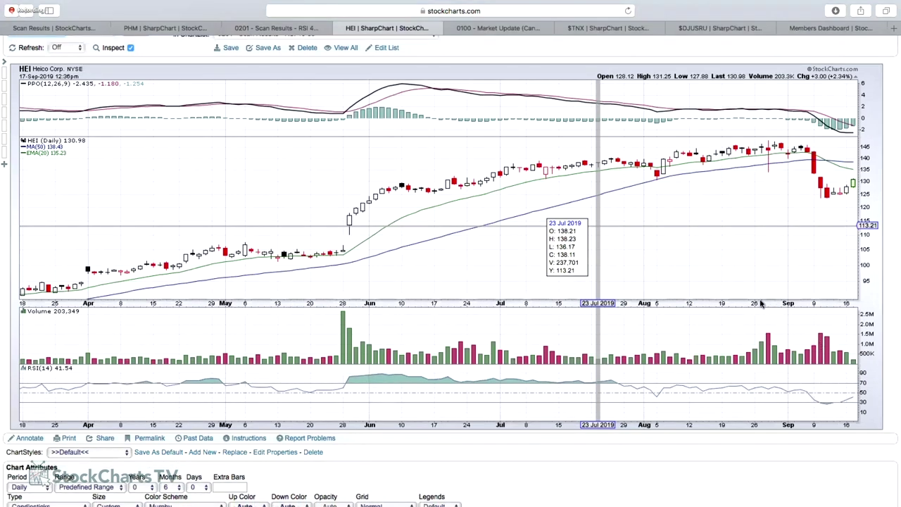
scroll(778, 322, "down", 1)
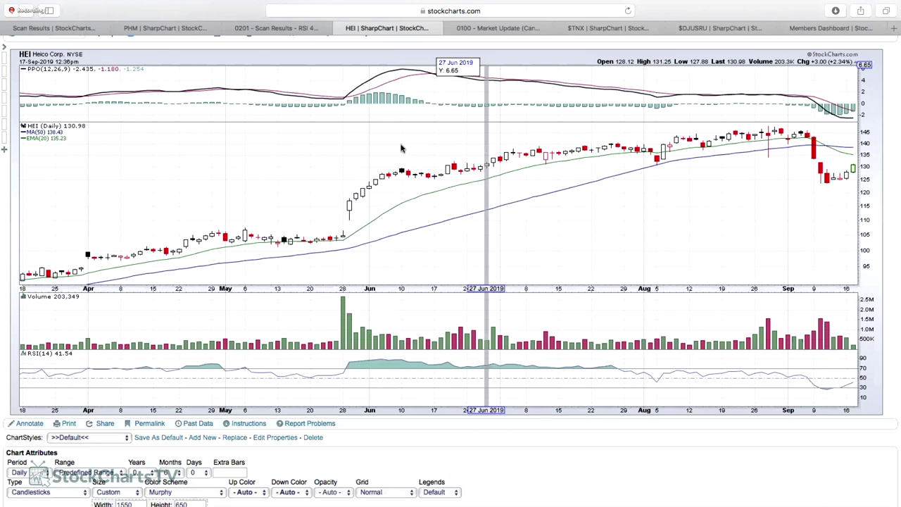
scroll(401, 148, "up", 1)
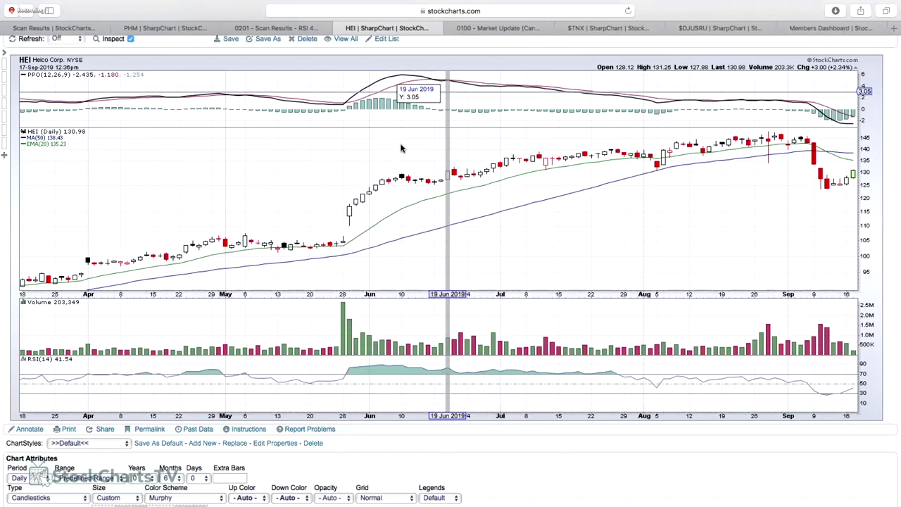
scroll(402, 148, "up", 1)
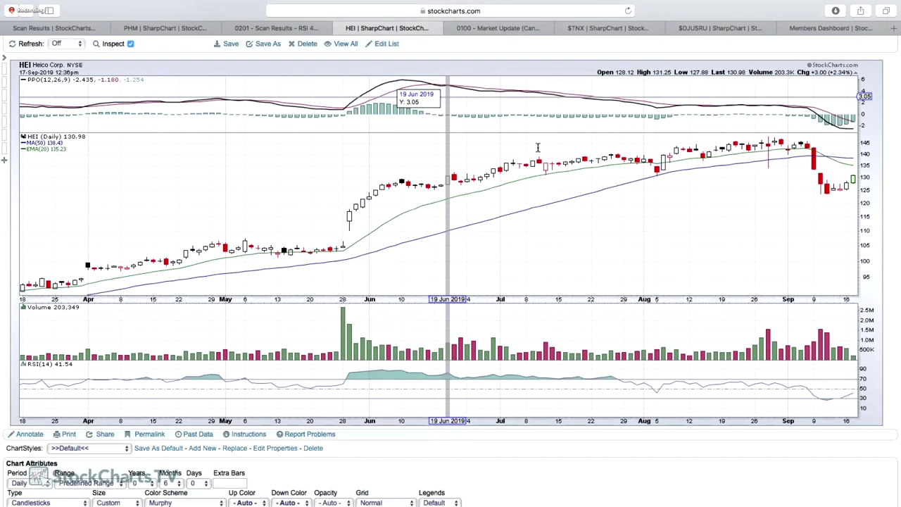
Return to the RSI 40-50 ChartList and open the Waste Management chart to view its price and RSI
key("ctrl+shift+Tab")
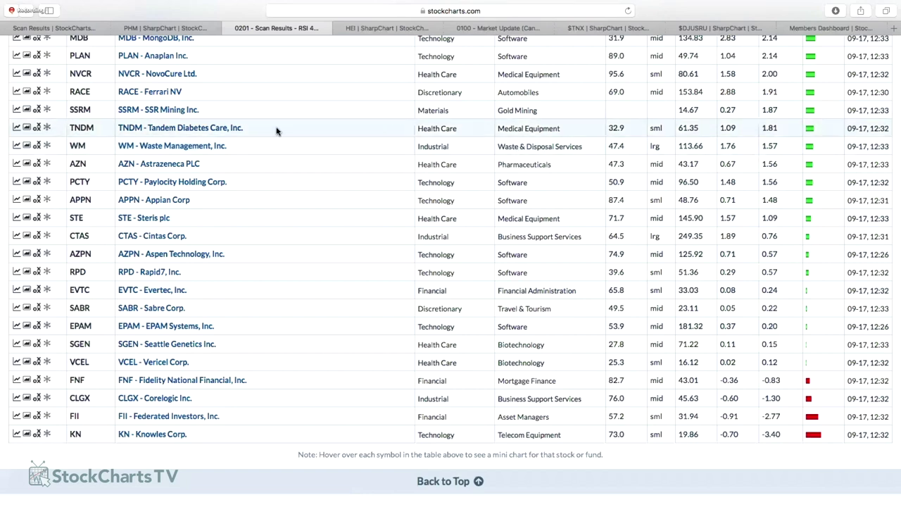
left_click(188, 143)
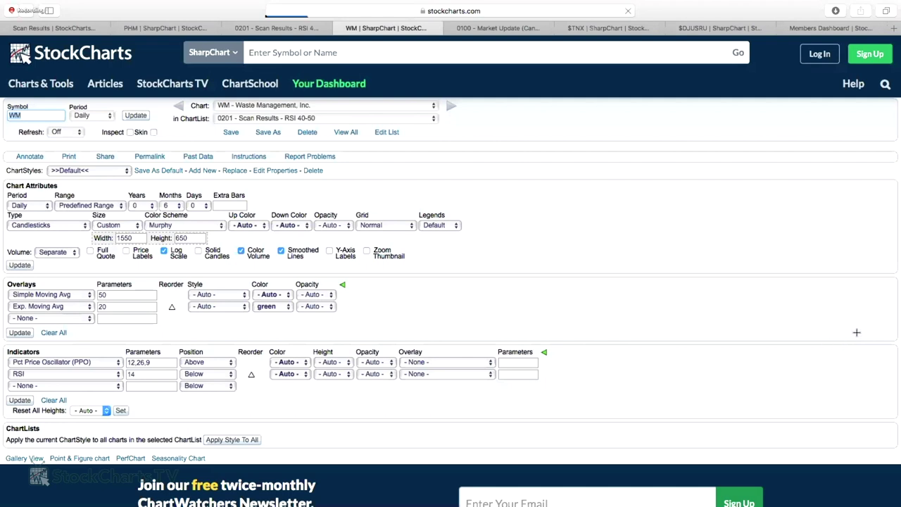
scroll(856, 332, "down", 3)
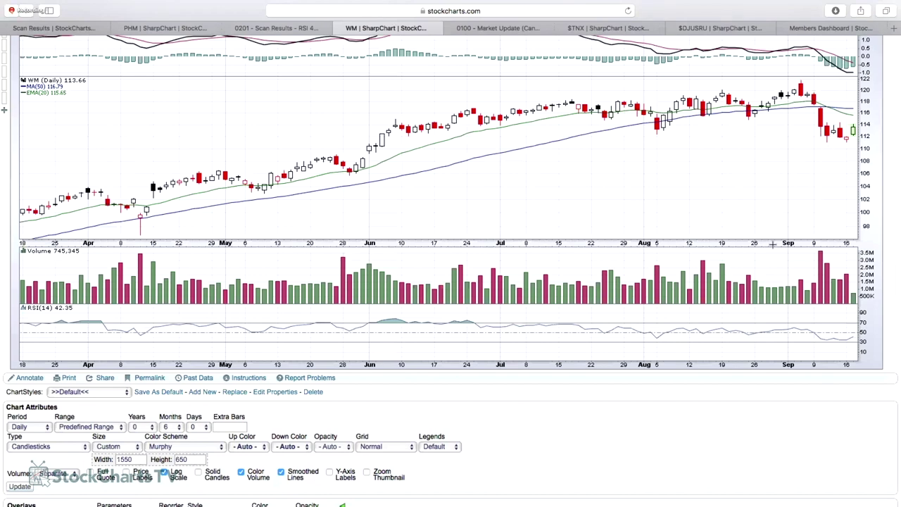
Annotate the Waste Management price chart with a horizontal support line at about 109
scroll(577, 211, "down", 3)
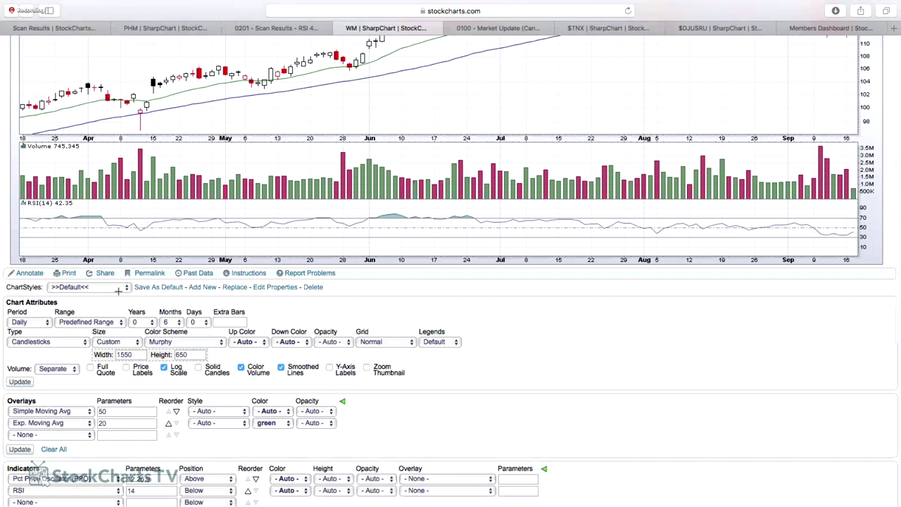
scroll(118, 292, "down", 1)
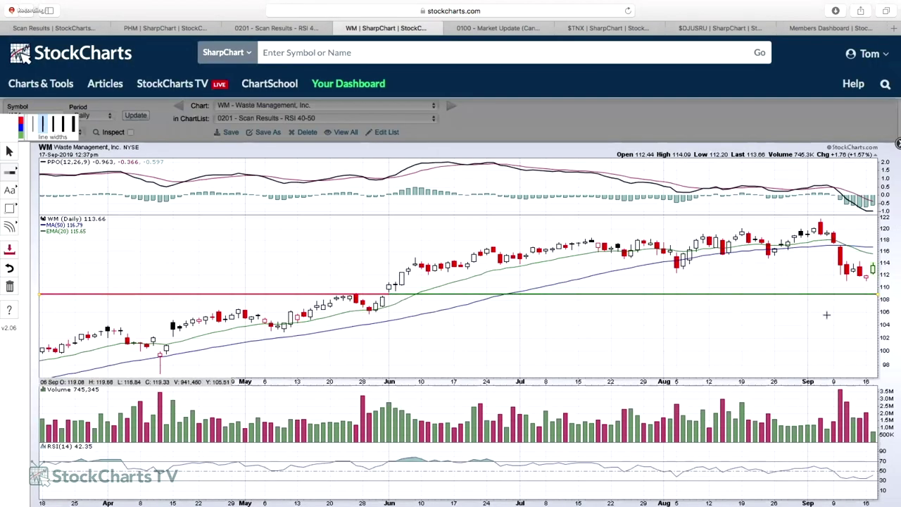
mouse_move(665, 273)
left_mouse_down()
mouse_move(692, 275)
mouse_move(680, 271)
left_mouse_up()
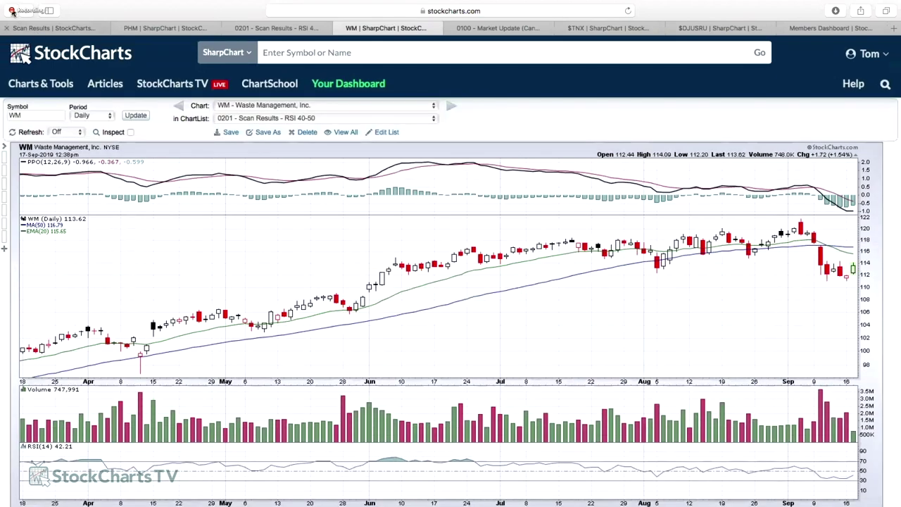
Leave the RSI 40-50 - Strong Earnings scan for the member dashboard and open the saved 10am EST High Volume scan
key("super+1")
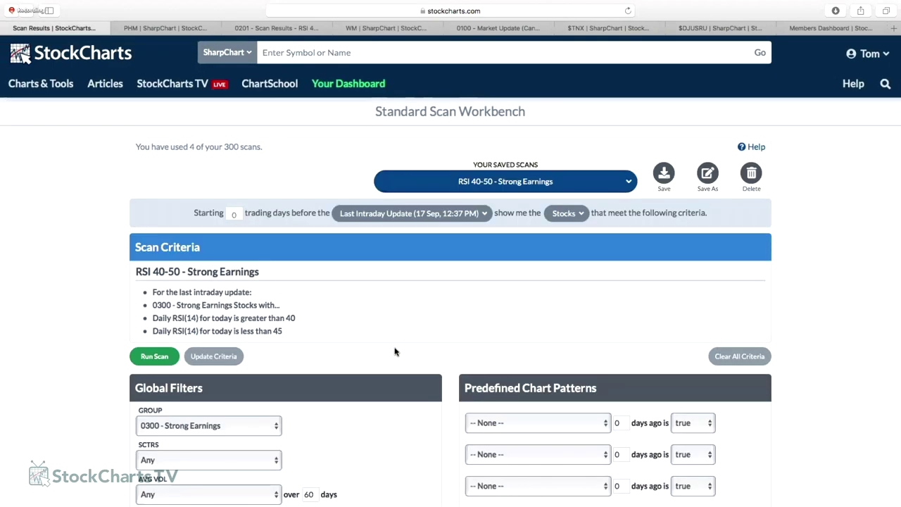
scroll(395, 351, "down", 5)
scroll(287, 183, "down", 5)
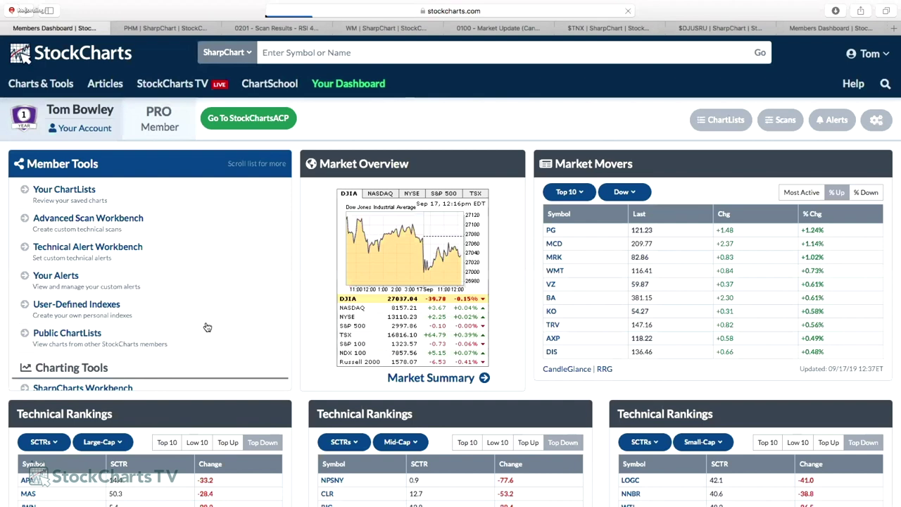
scroll(207, 327, "down", 8)
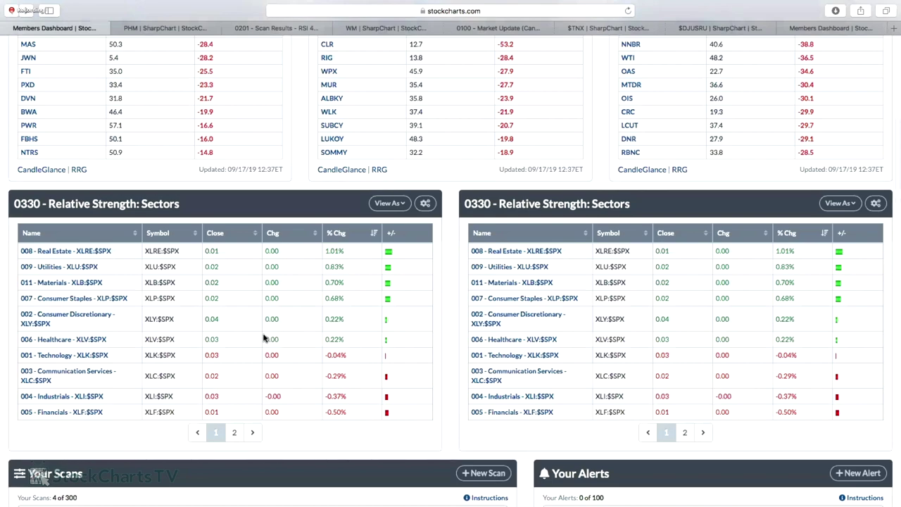
scroll(365, 289, "down", 4)
left_click(389, 296)
key("Return")
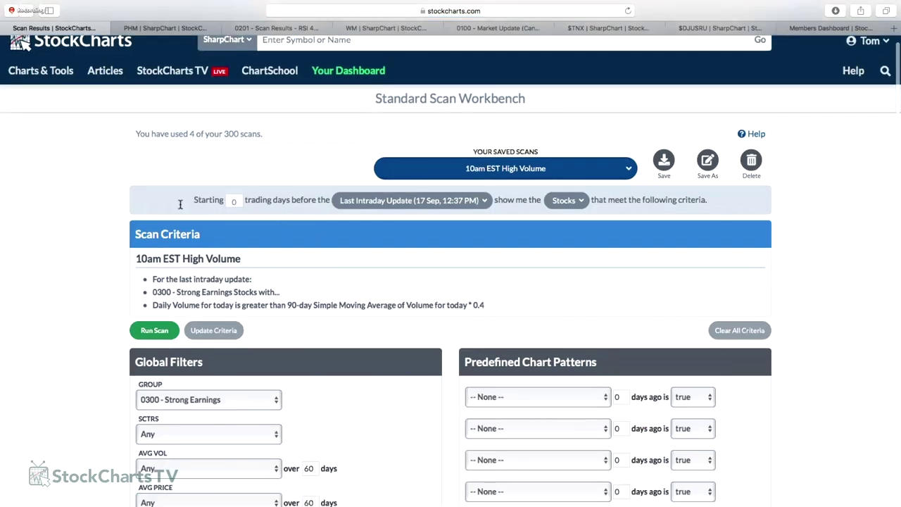
Highlight the 0300 - Strong Earnings Stocks criterion and examine the 10am EST High Volume scan's criteria
scroll(176, 204, "down", 3)
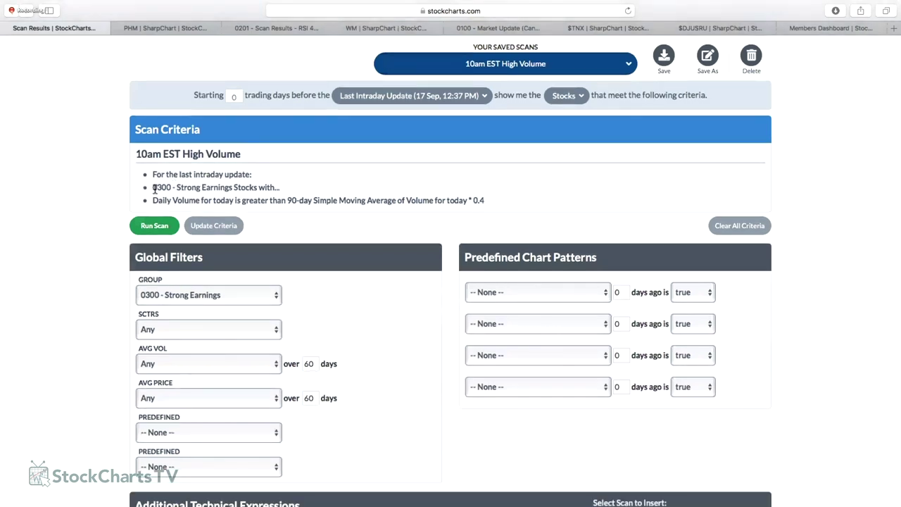
left_click_drag(152, 187, 276, 186)
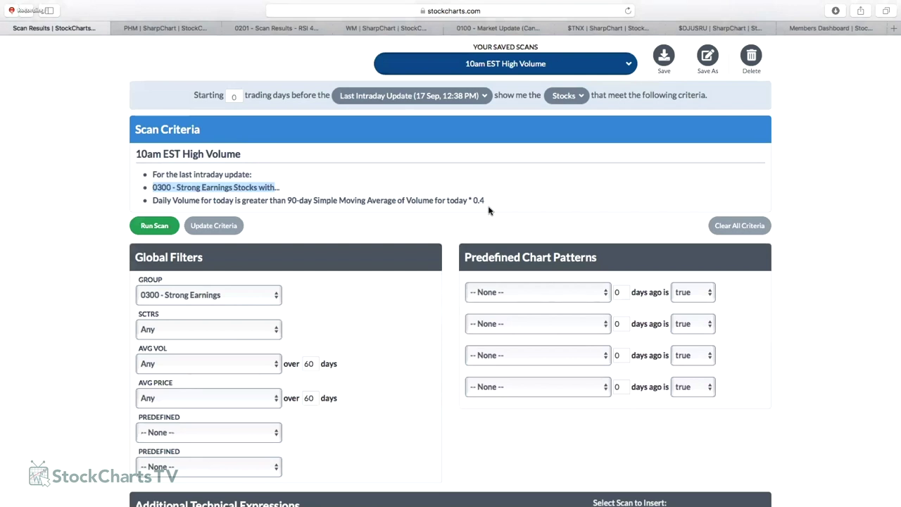
scroll(489, 210, "down", 1)
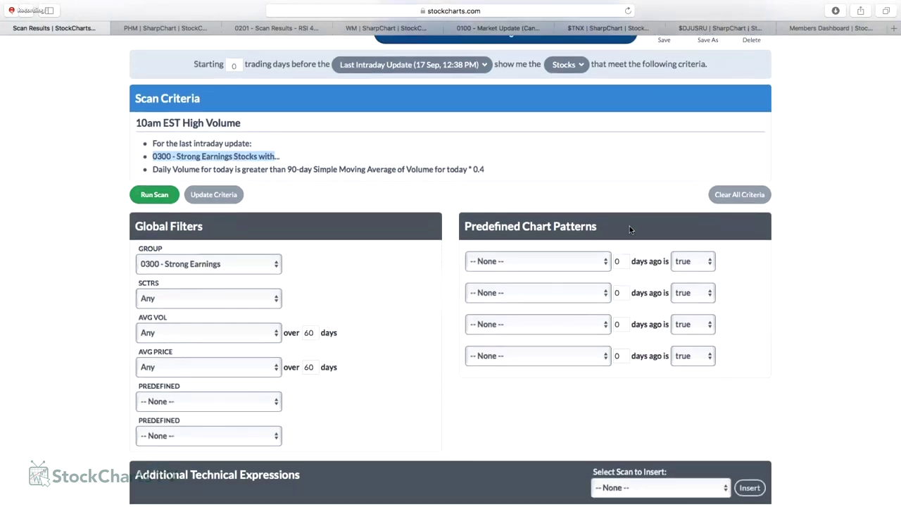
Review the scan's volume expression and set the 90-day SMA Vol. multiplier to 1.2
scroll(675, 221, "down", 8)
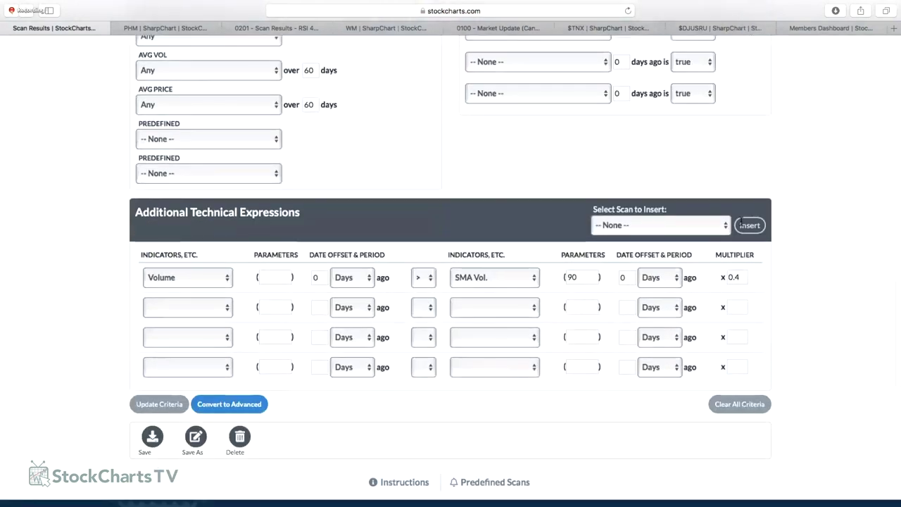
scroll(741, 222, "down", 2)
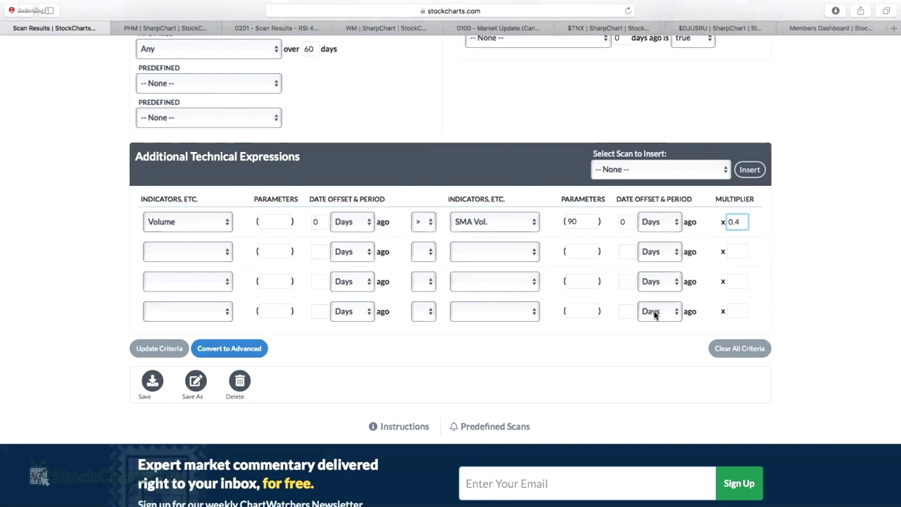
scroll(348, 295, "up", 1)
scroll(344, 295, "up", 1)
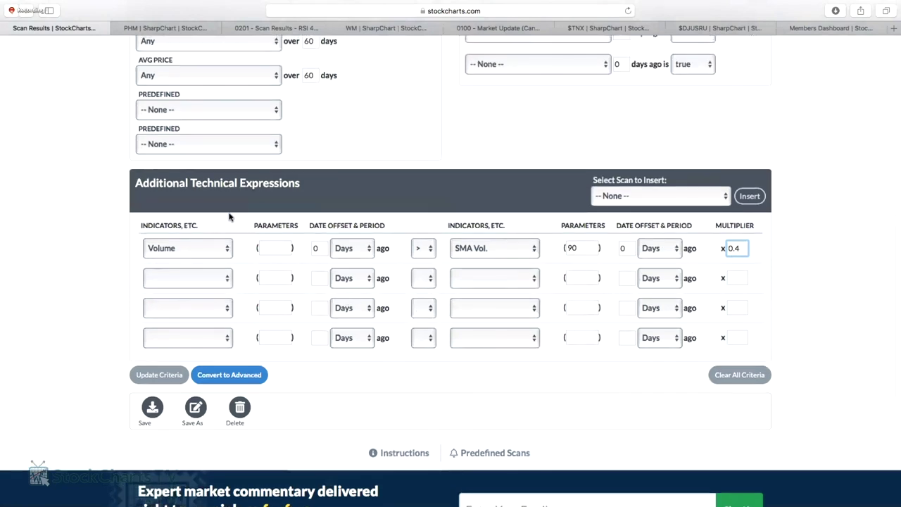
scroll(211, 211, "up", 10)
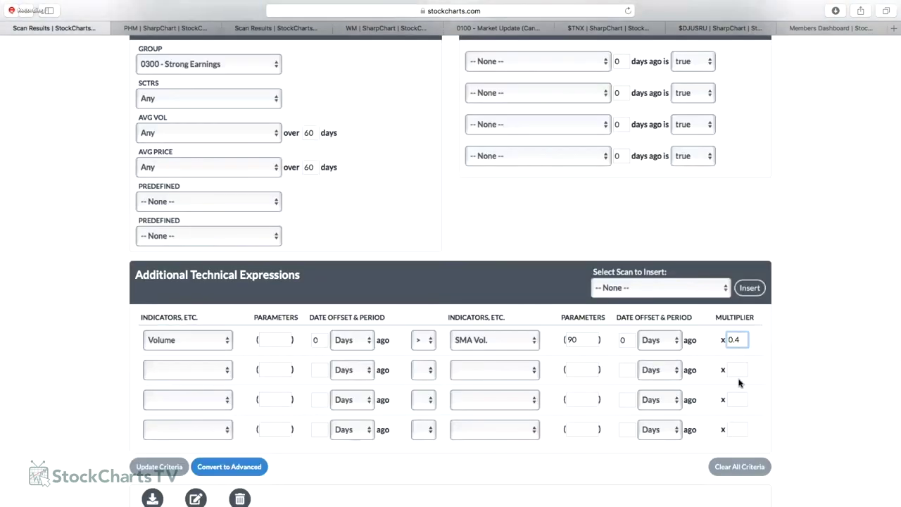
key("BackSpace")
key("BackSpace")
key("BackSpace")
type("1.")
type("2")
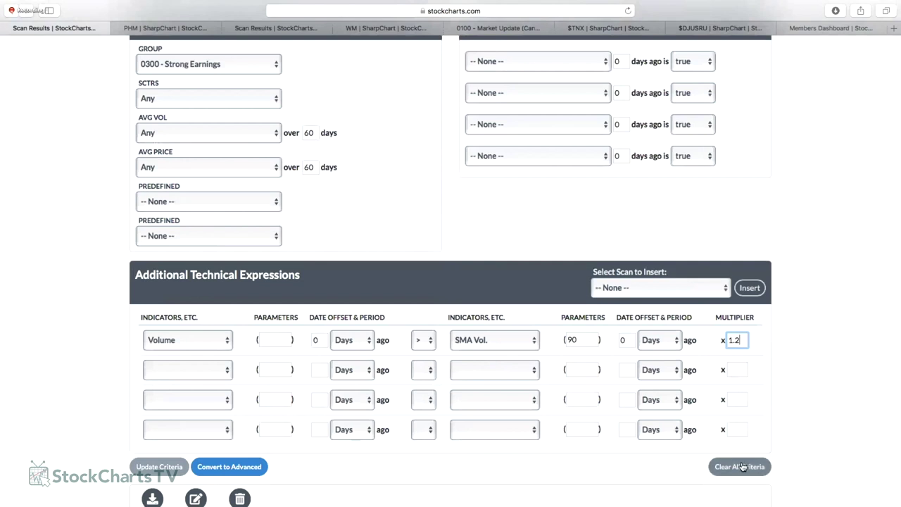
Update the 10am EST High Volume scan's criteria, run the scan and view its results
scroll(261, 296, "down", 2)
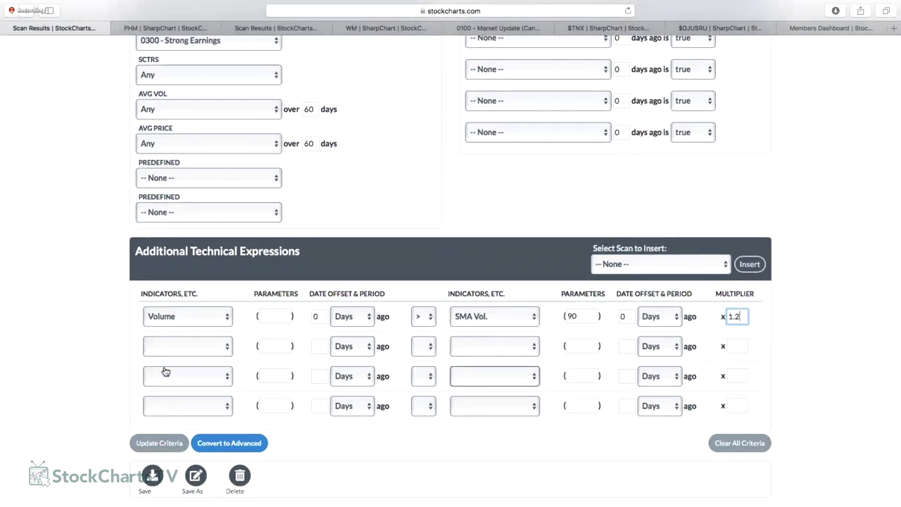
left_click(159, 466)
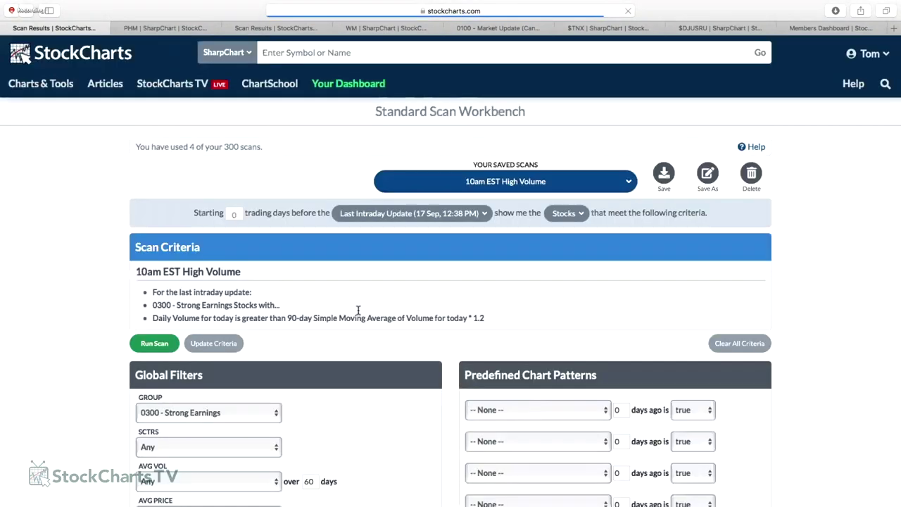
key("super+3")
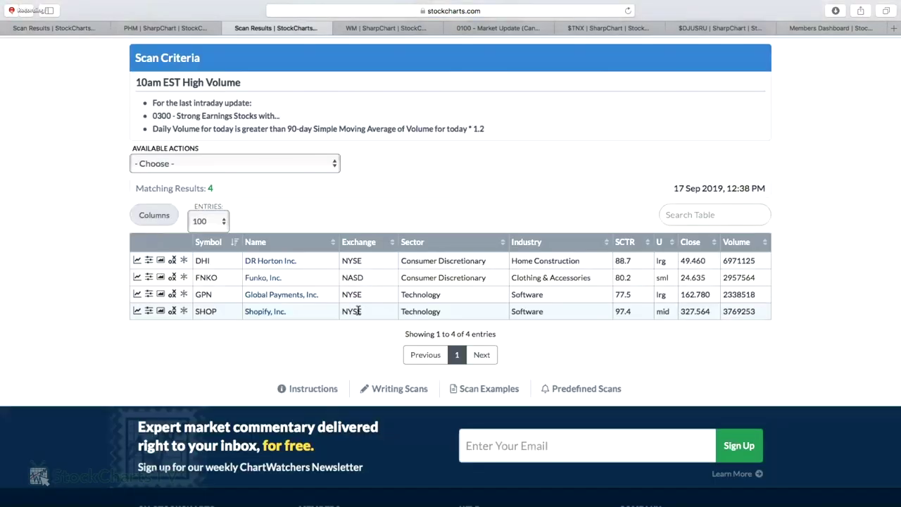
Open the DR Horton chart from the scan results and apply the Relative Chart 1 Year style
left_click(267, 262)
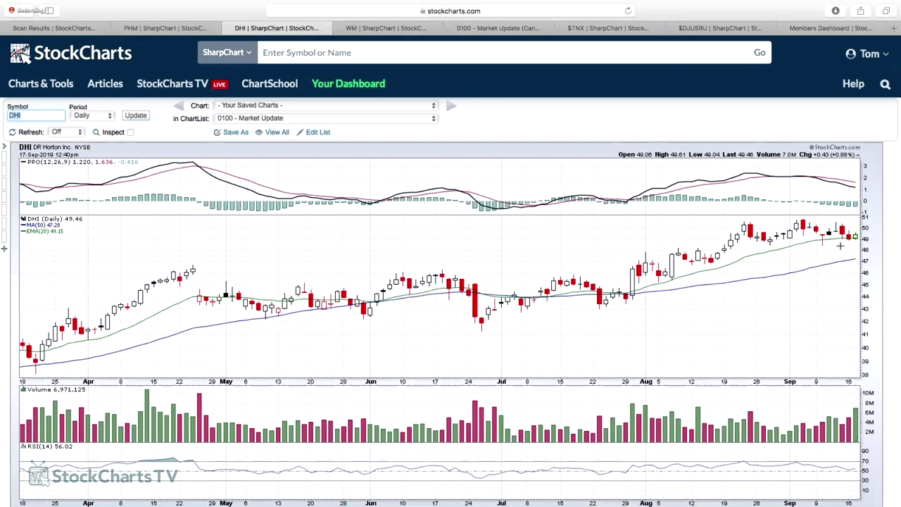
scroll(342, 237, "down", 1)
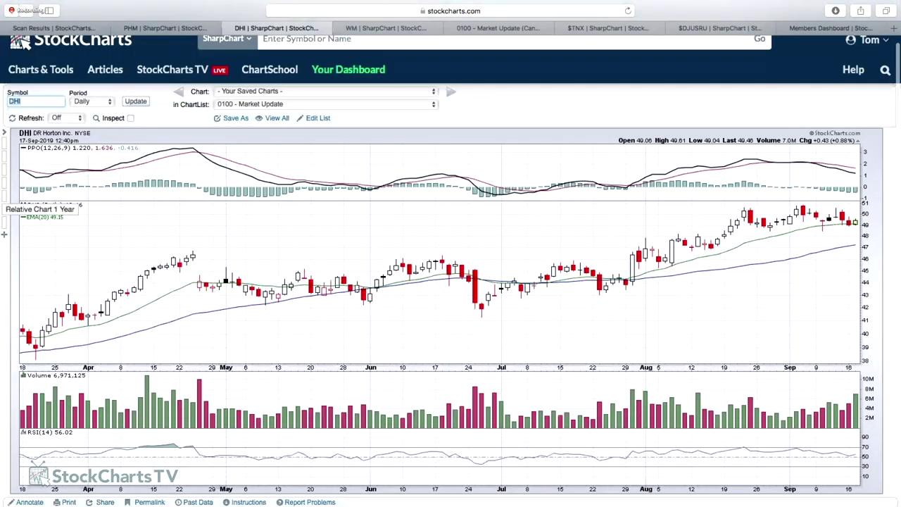
left_click(247, 273)
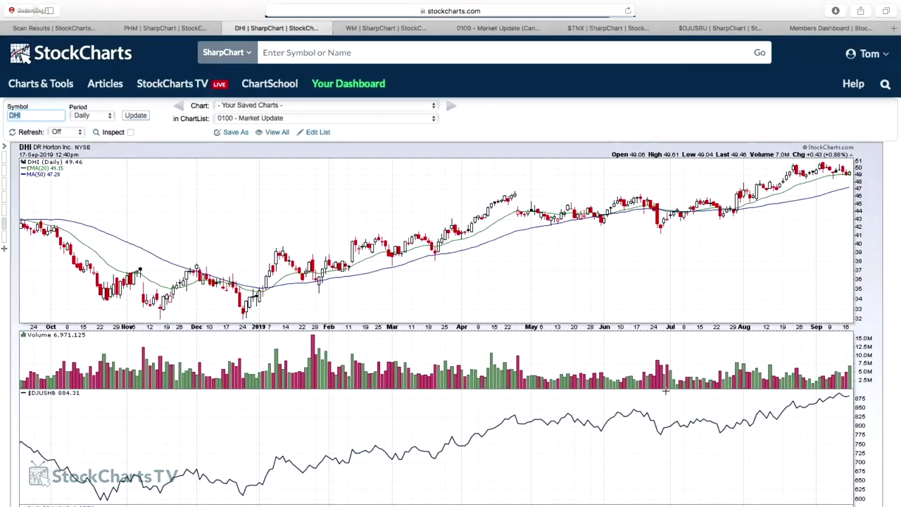
Examine DR Horton's one-year price and volume alongside the $DJUSHB index and the relative strength ratios against $DJUSHB and $SPX
scroll(666, 391, "down", 5)
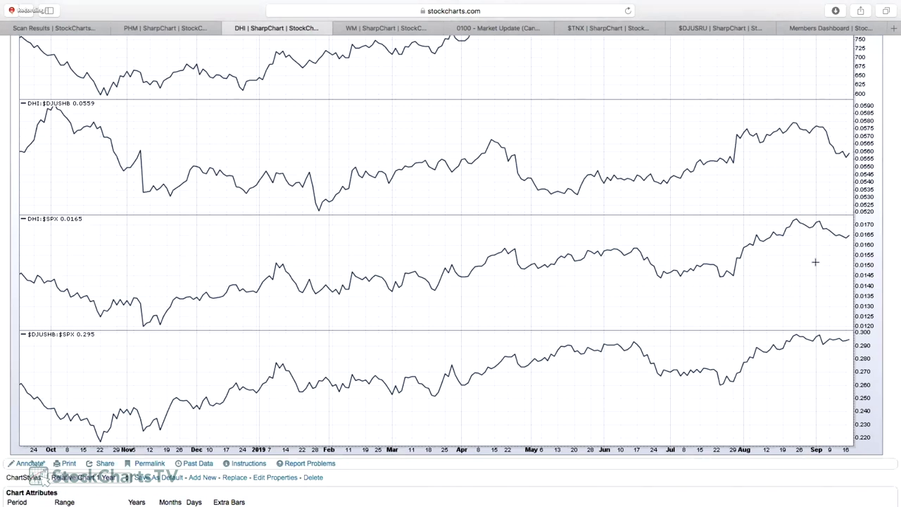
scroll(810, 276, "up", 1)
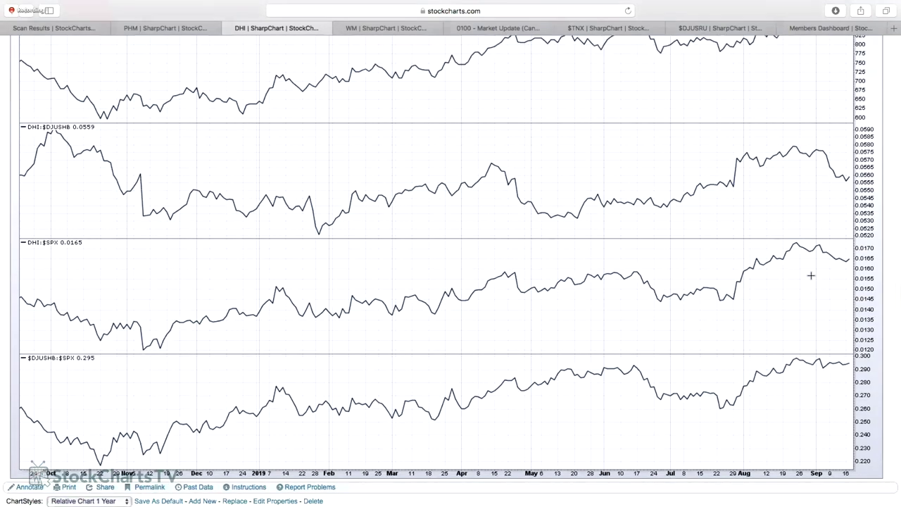
scroll(823, 117, "up", 5)
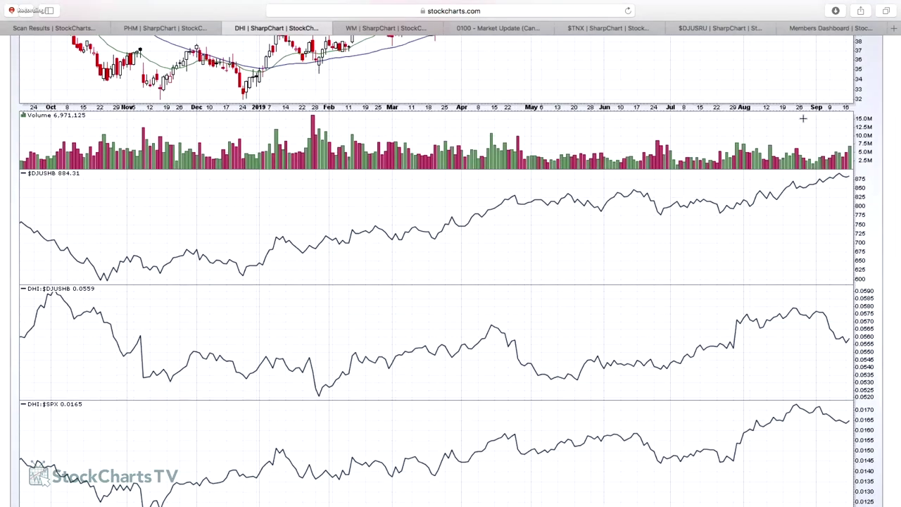
scroll(803, 118, "up", 5)
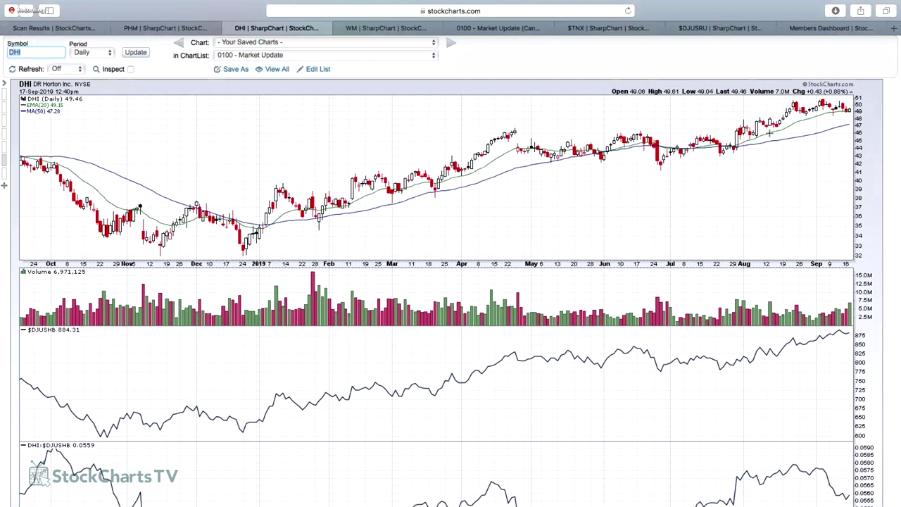
scroll(765, 147, "down", 2)
scroll(746, 296, "down", 5)
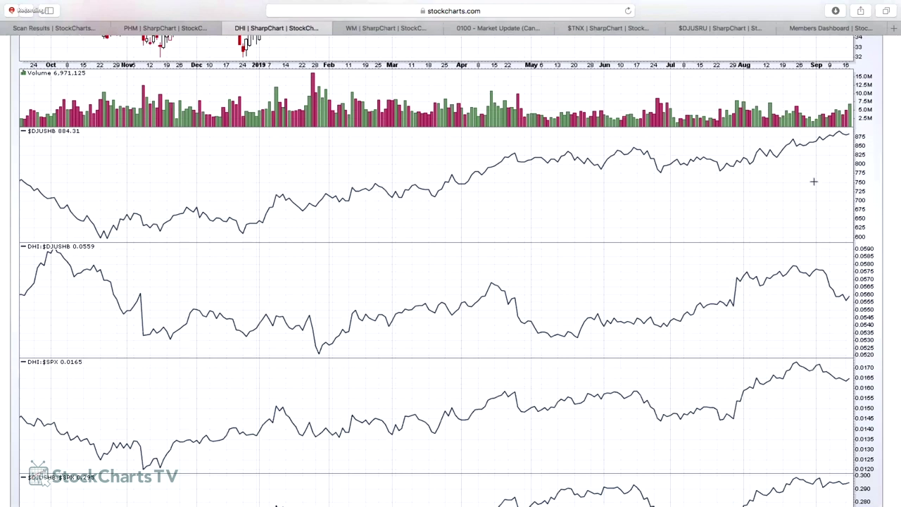
scroll(844, 173, "up", 1)
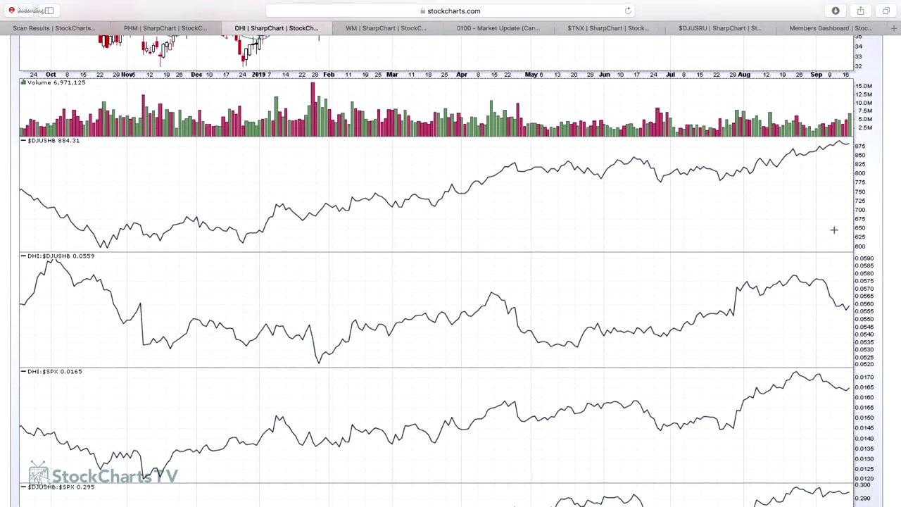
scroll(833, 229, "up", 3)
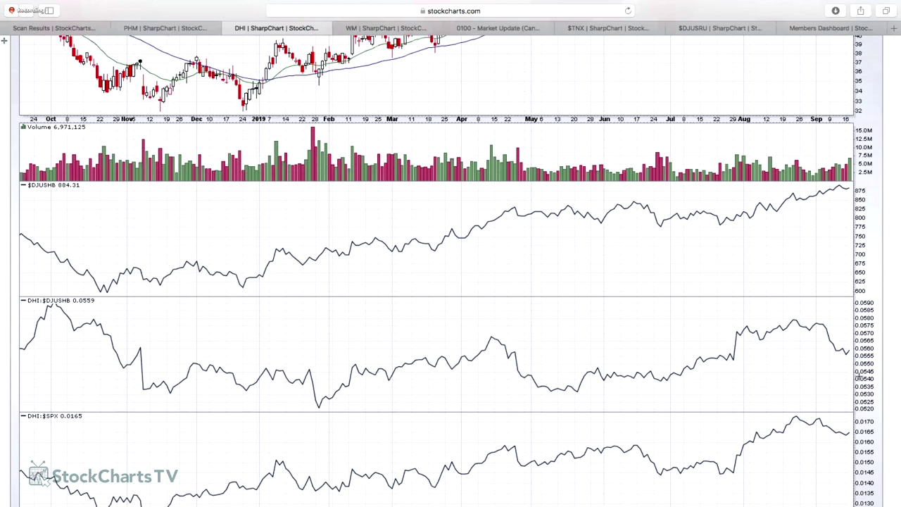
scroll(859, 378, "up", 5)
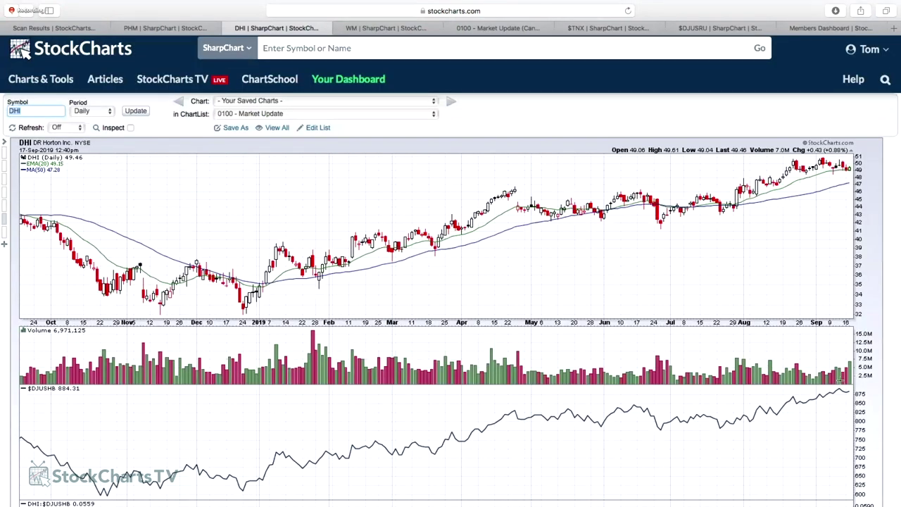
scroll(845, 390, "down", 3)
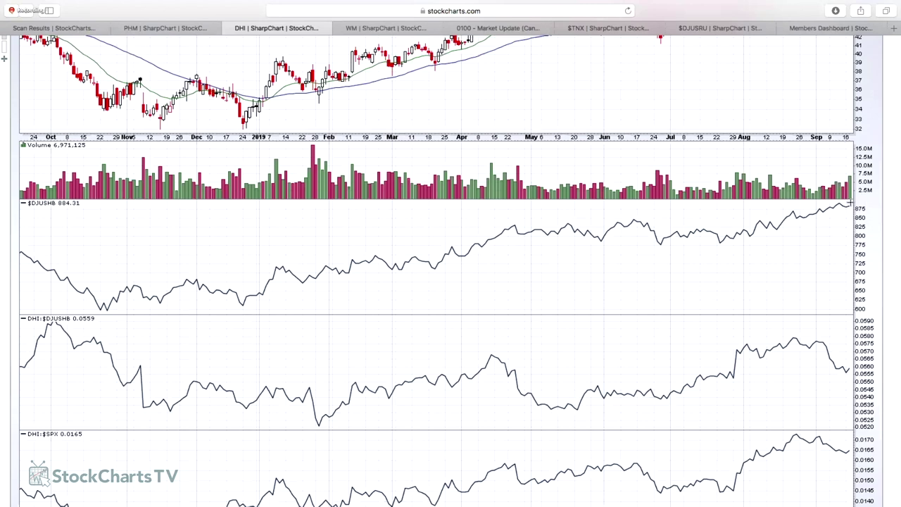
scroll(852, 166, "up", 3)
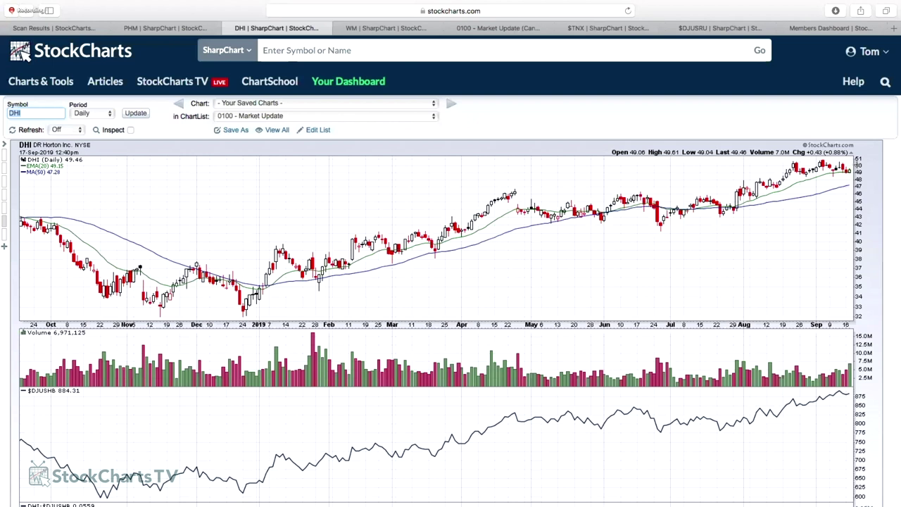
Go to the earningsbeats.com website and open the Daily Market Report Sample
left_click(495, 13)
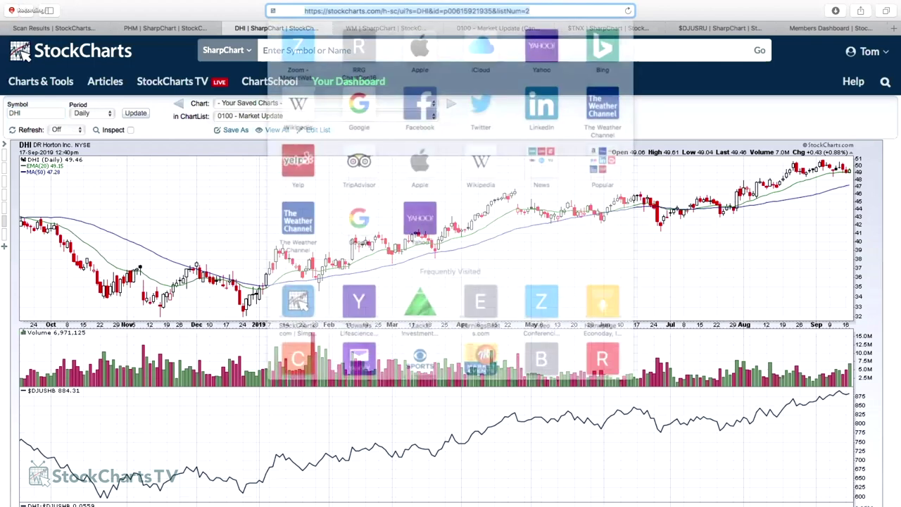
type("earningsbeats.com")
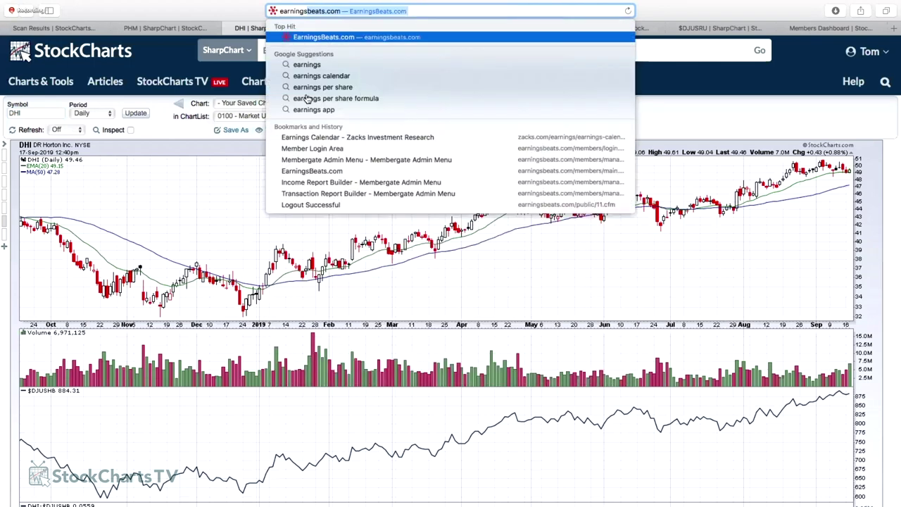
key("Return")
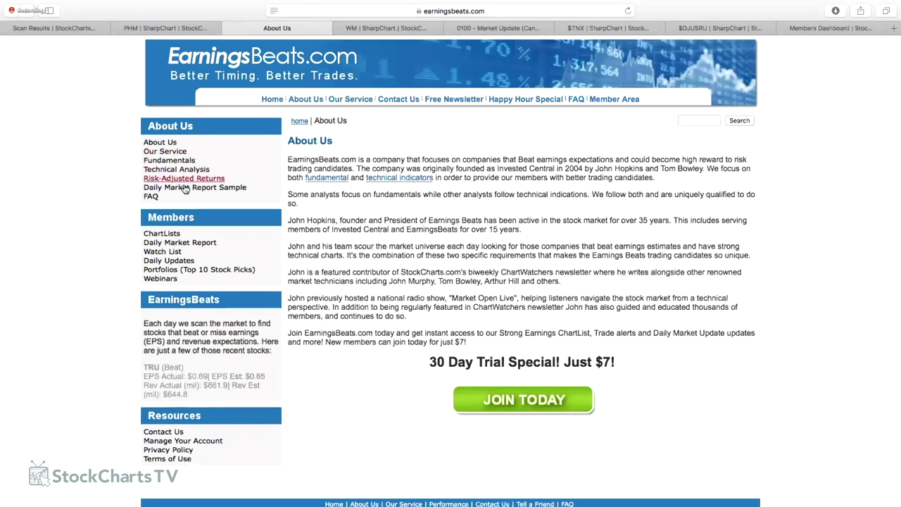
left_click(188, 188)
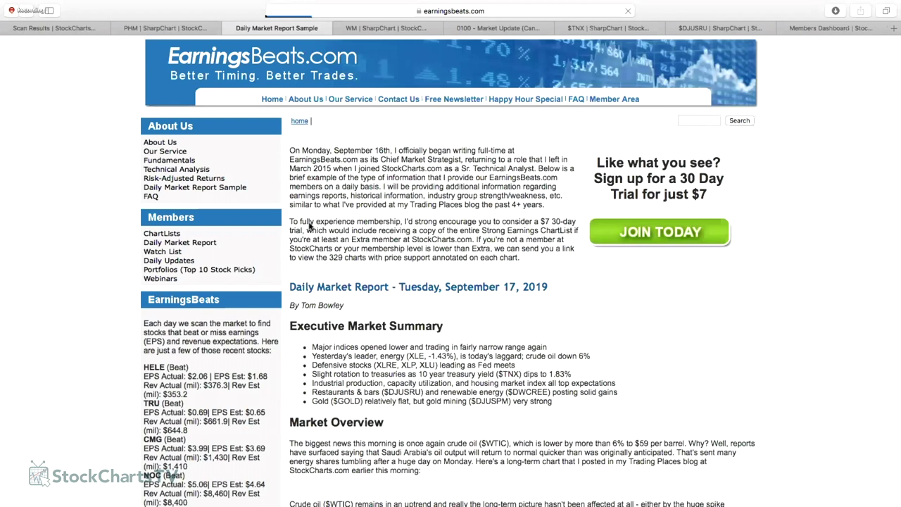
Read through the Daily Market Report from the Executive Market Summary to the Strong Earnings ChartList table, examining the charts in between
scroll(308, 226, "down", 2)
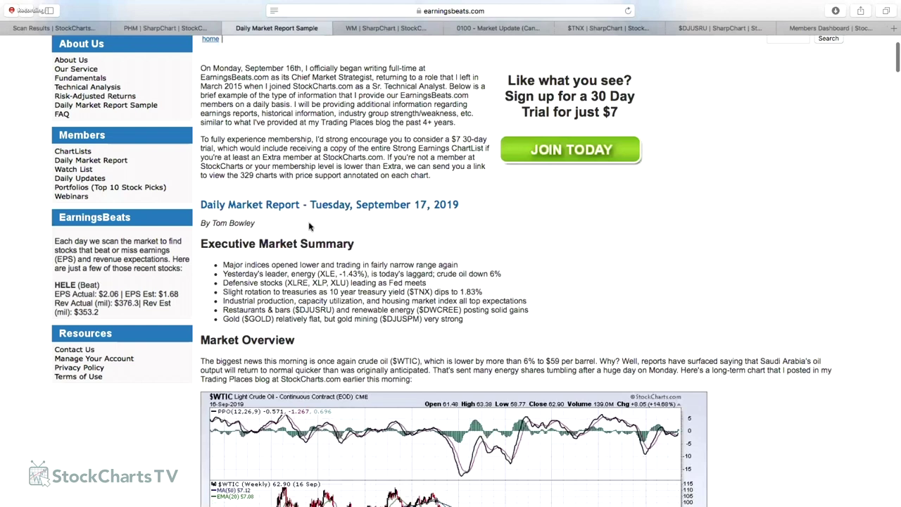
scroll(308, 225, "down", 4)
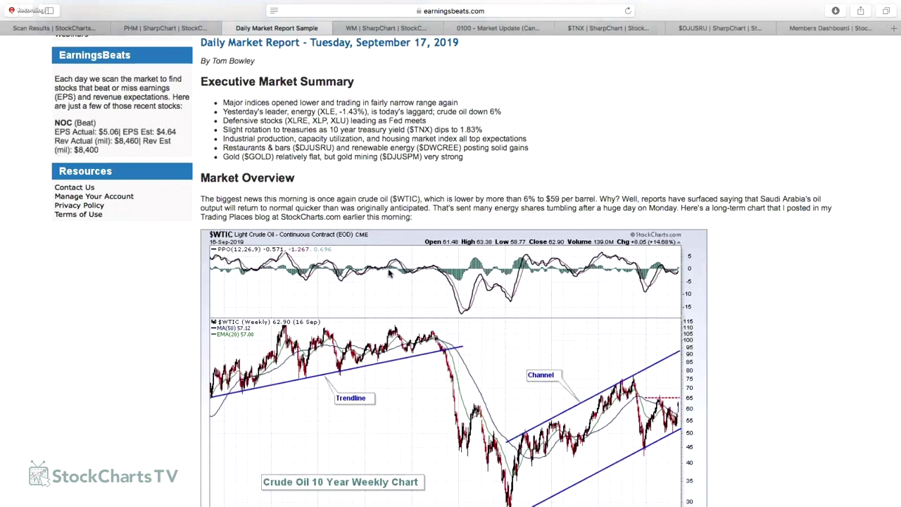
scroll(389, 274, "down", 1)
scroll(390, 273, "down", 3)
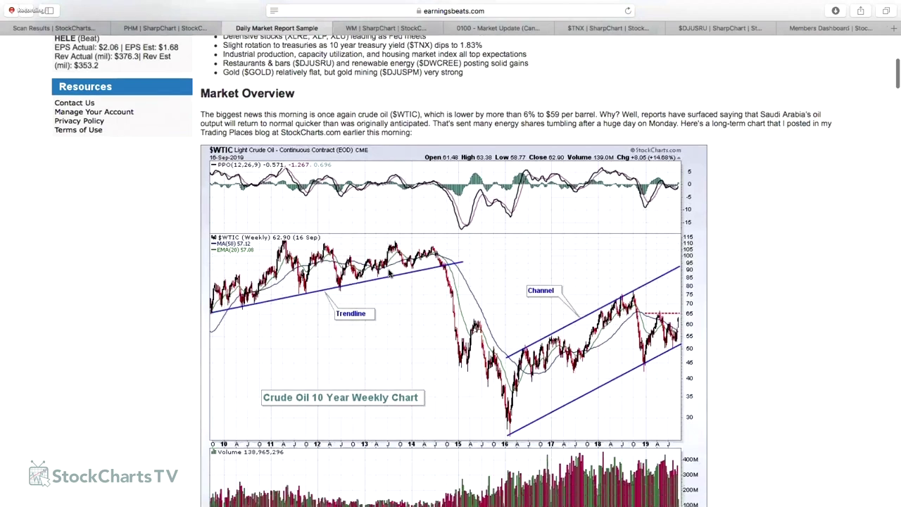
scroll(389, 273, "down", 1)
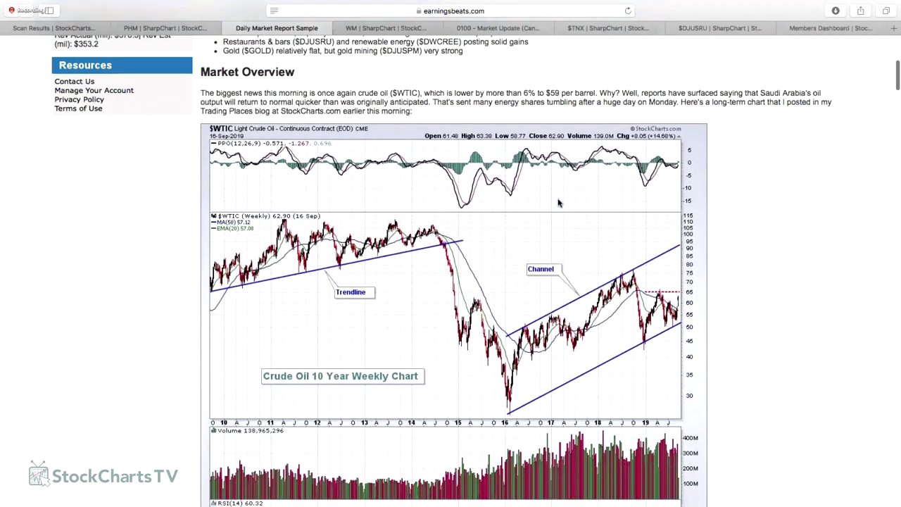
scroll(652, 262, "down", 5)
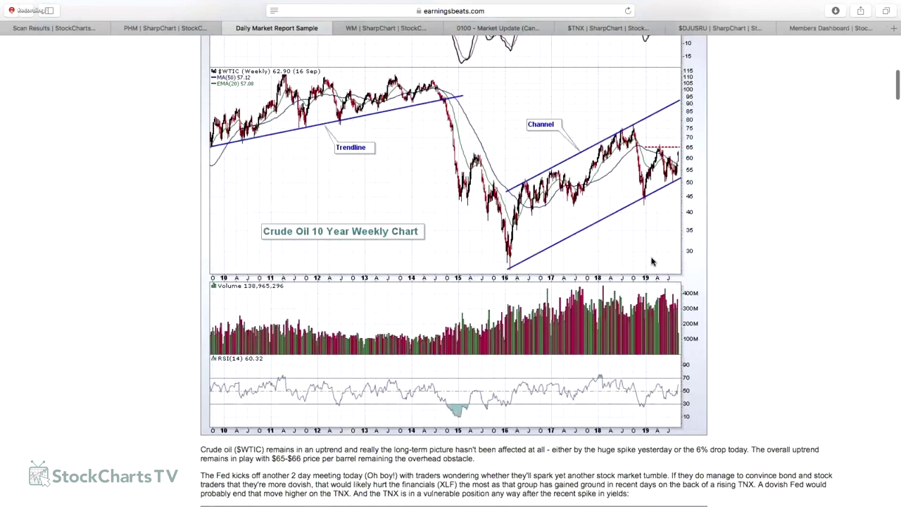
scroll(379, 126, "down", 15)
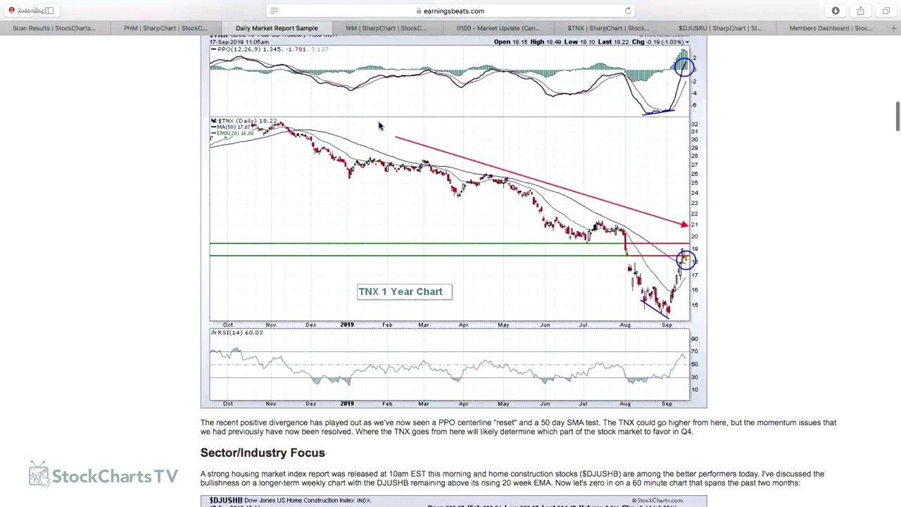
scroll(379, 125, "down", 12)
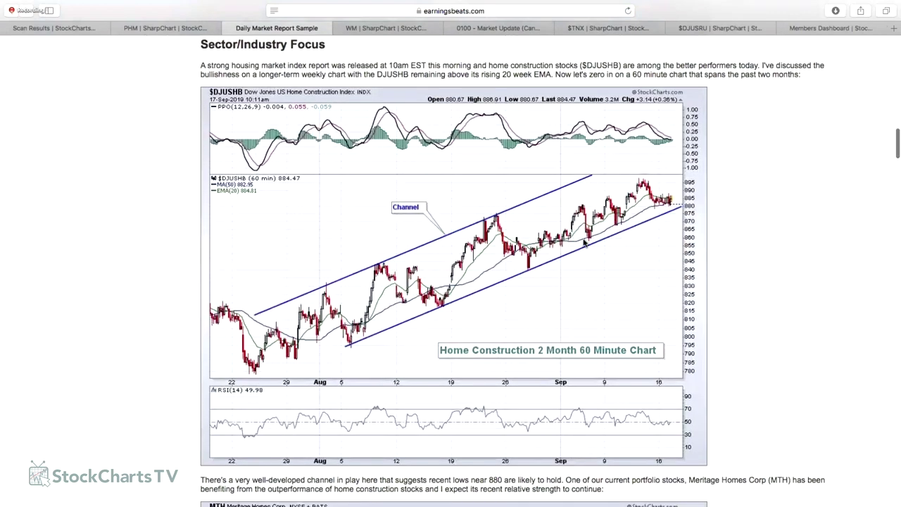
scroll(584, 242, "down", 1)
scroll(489, 200, "down", 1)
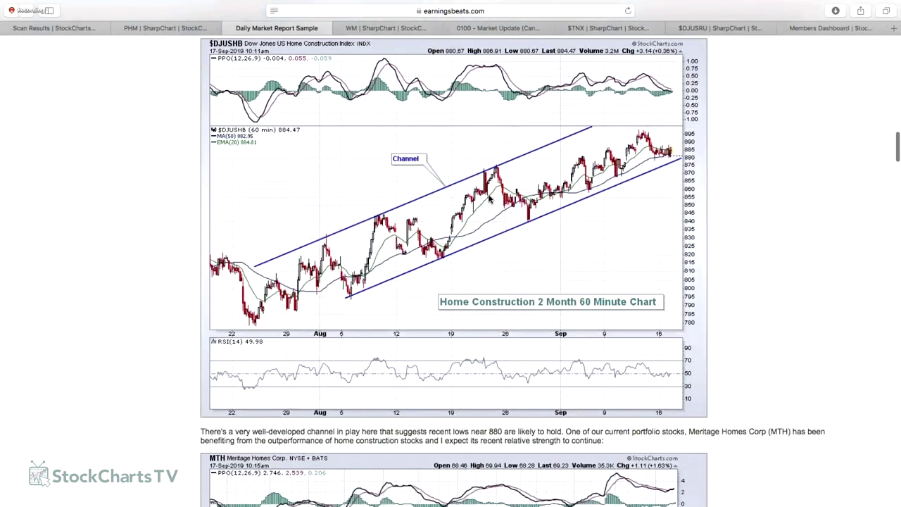
scroll(489, 200, "down", 14)
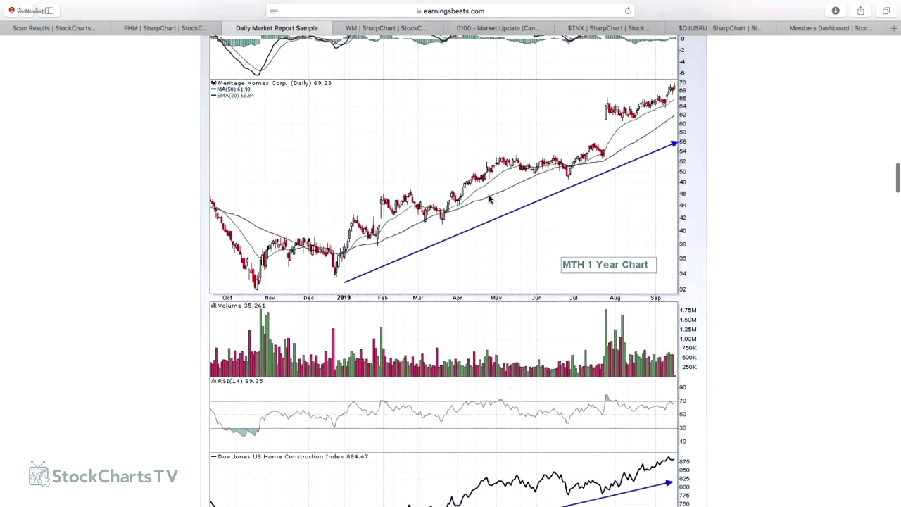
scroll(490, 199, "down", 14)
scroll(488, 197, "down", 5)
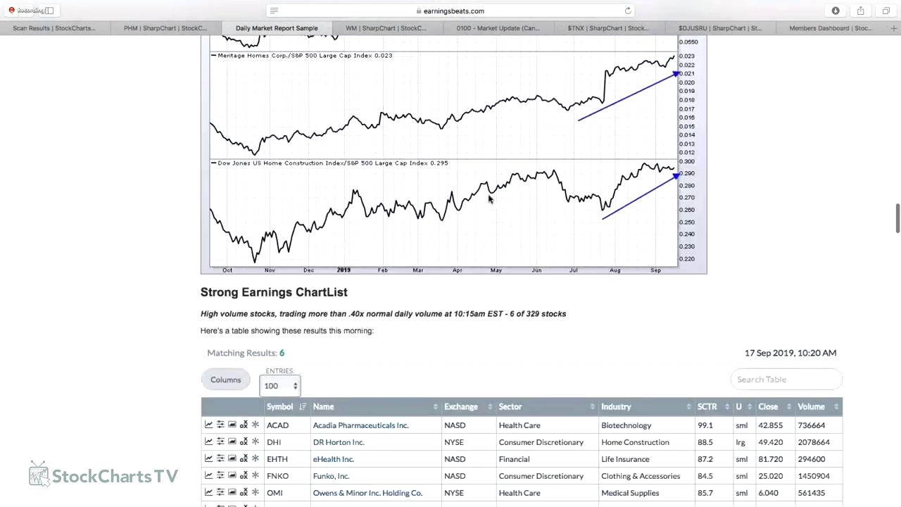
Re-examine the Meritage Homes one-year chart with its relative strength panels and read the Strong Earnings ChartList table of high-volume stocks
scroll(613, 126, "up", 11)
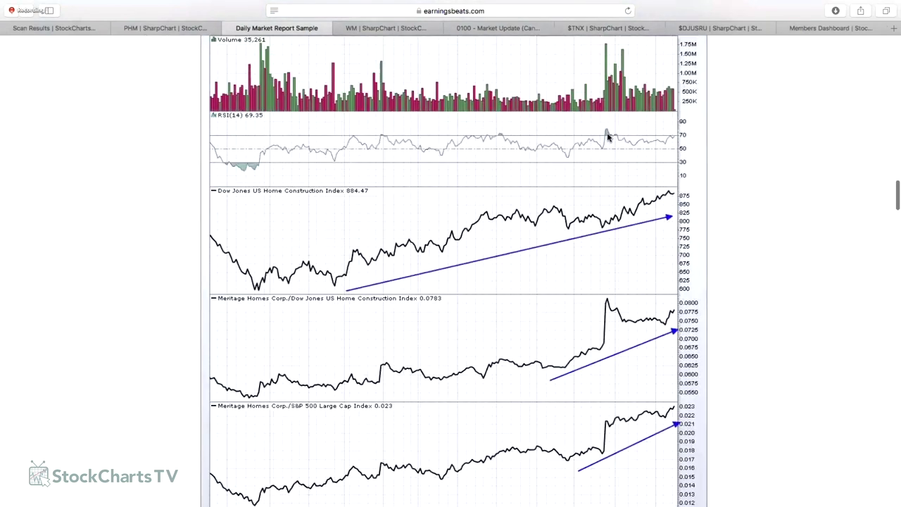
scroll(608, 135, "up", 8)
scroll(591, 176, "down", 4)
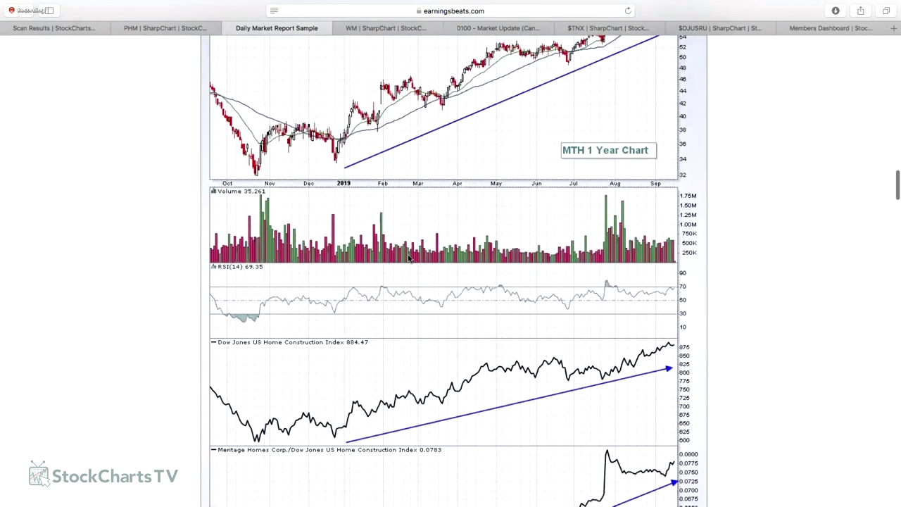
scroll(407, 255, "down", 13)
scroll(405, 254, "down", 1)
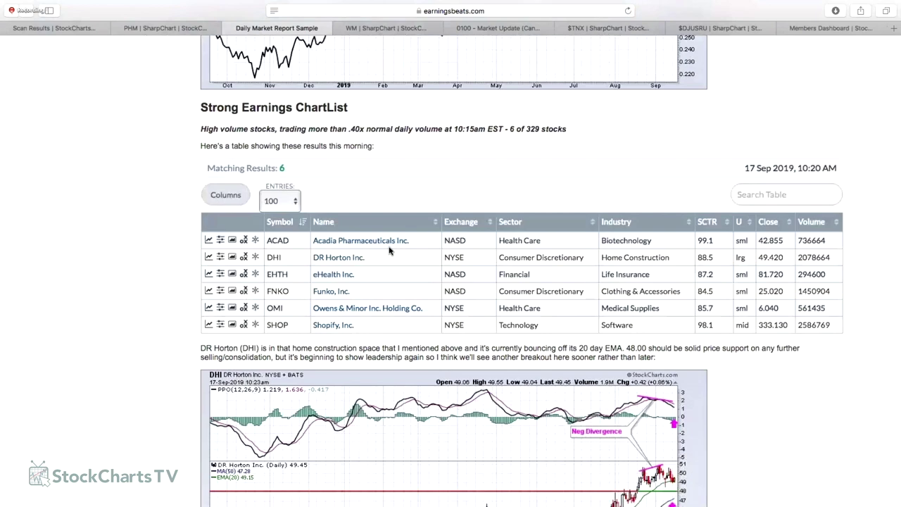
scroll(389, 250, "down", 2)
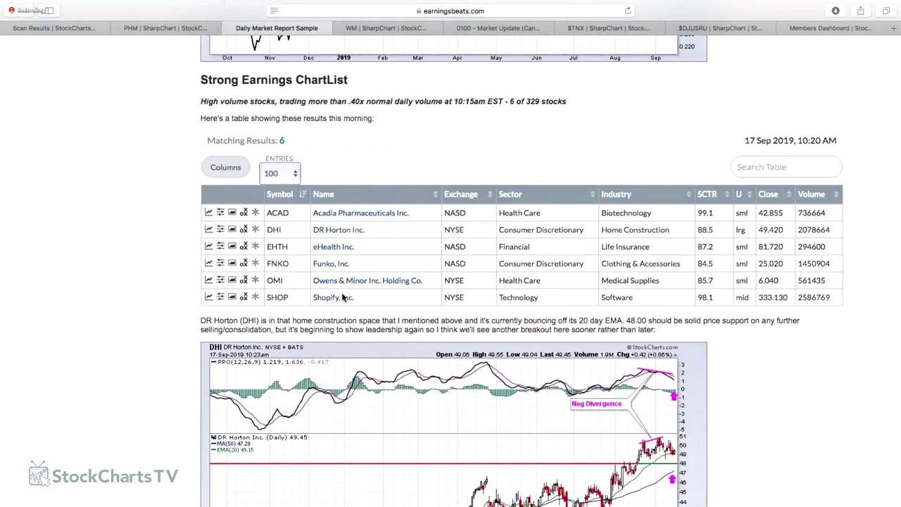
Examine the report's DHI one-year chart, including its RSI and relative strength panels against the home construction index and S&P 500
scroll(343, 297, "down", 2)
scroll(343, 297, "up", 1)
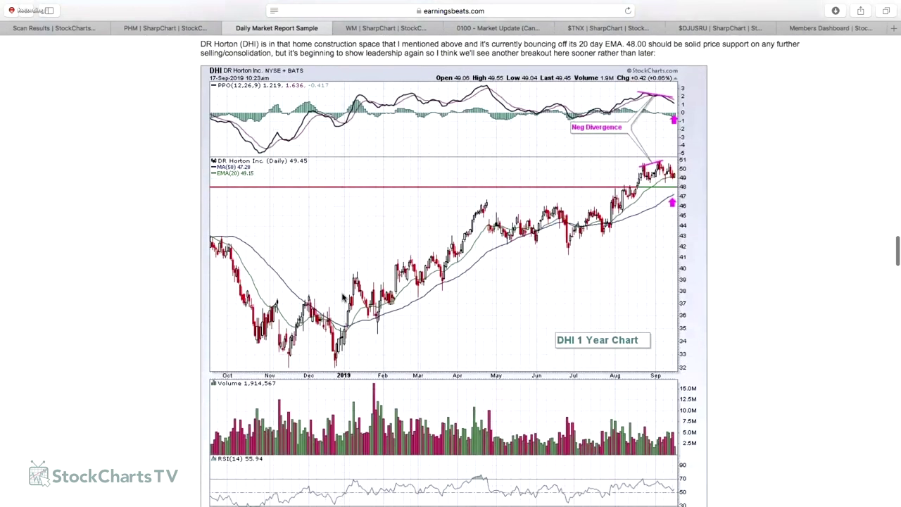
scroll(563, 212, "down", 5)
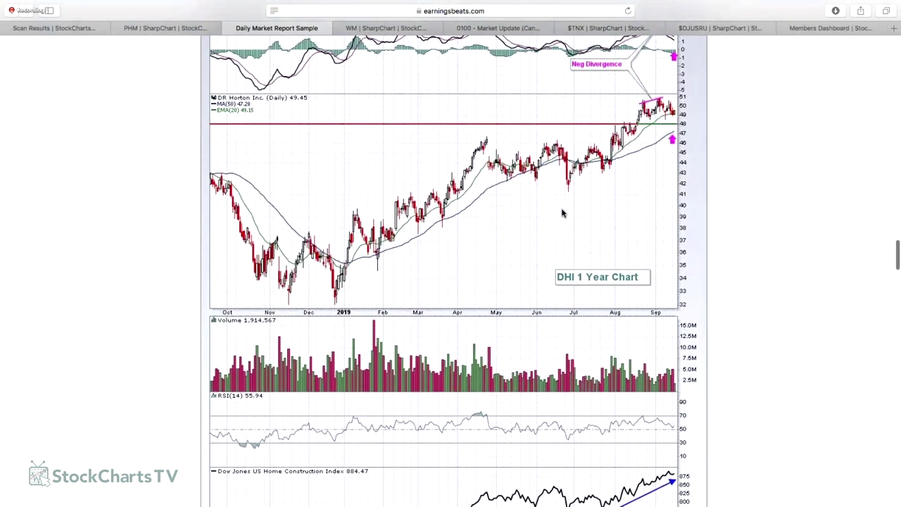
scroll(563, 212, "down", 15)
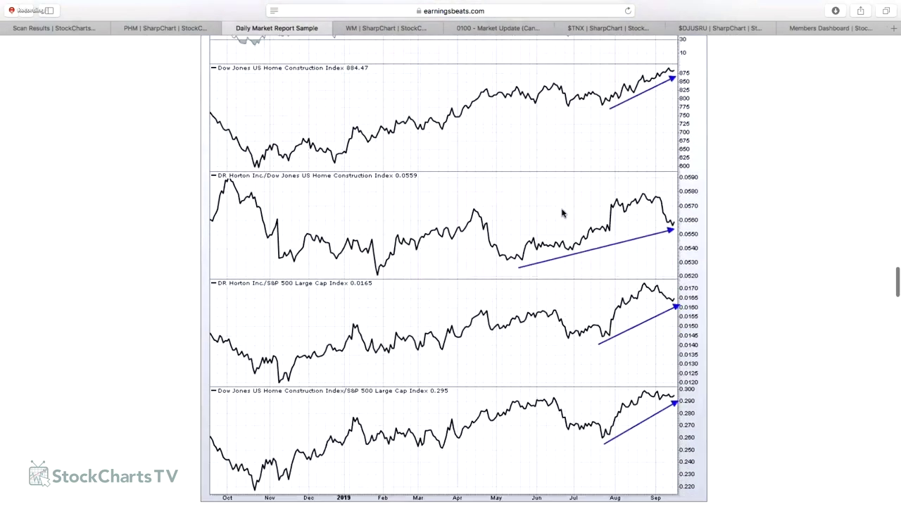
scroll(563, 213, "down", 3)
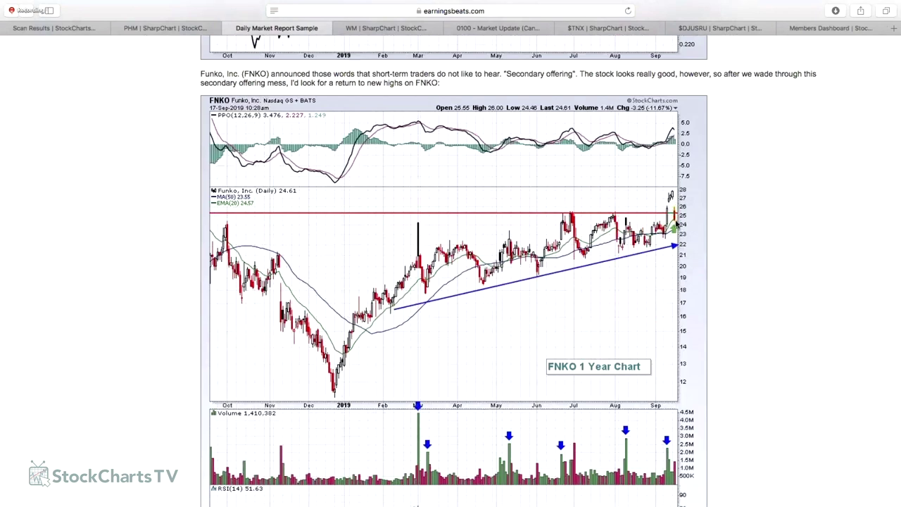
Examine the FNKO one-year chart, from price and volume to the relative strength panels against the clothing and accessories index
scroll(656, 258, "down", 10)
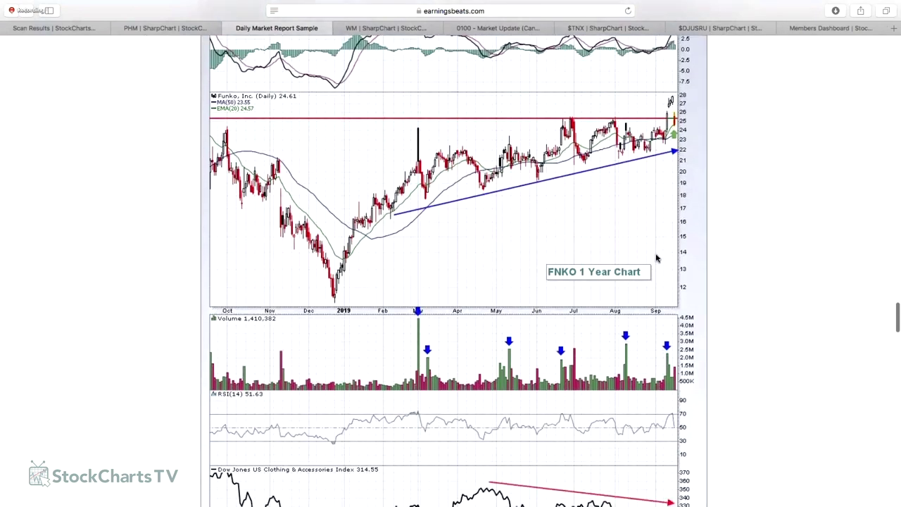
scroll(656, 259, "down", 2)
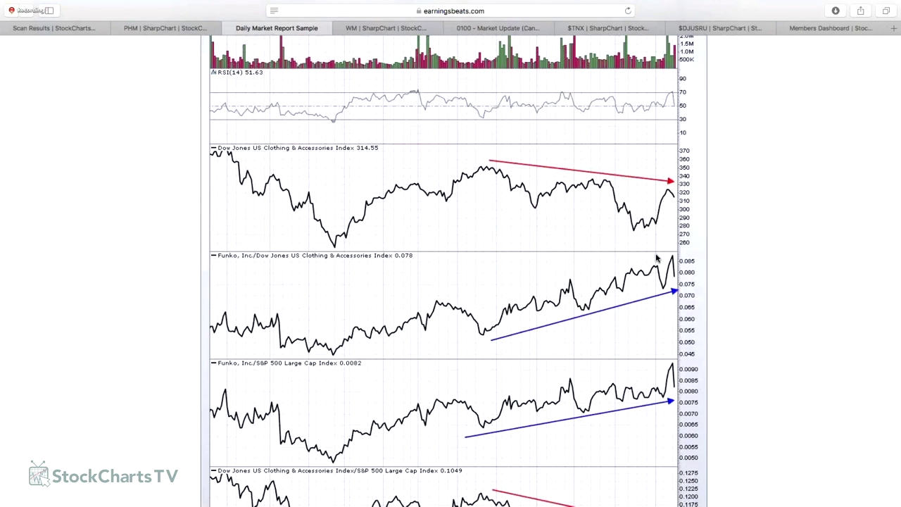
scroll(656, 258, "down", 1)
scroll(655, 258, "down", 1)
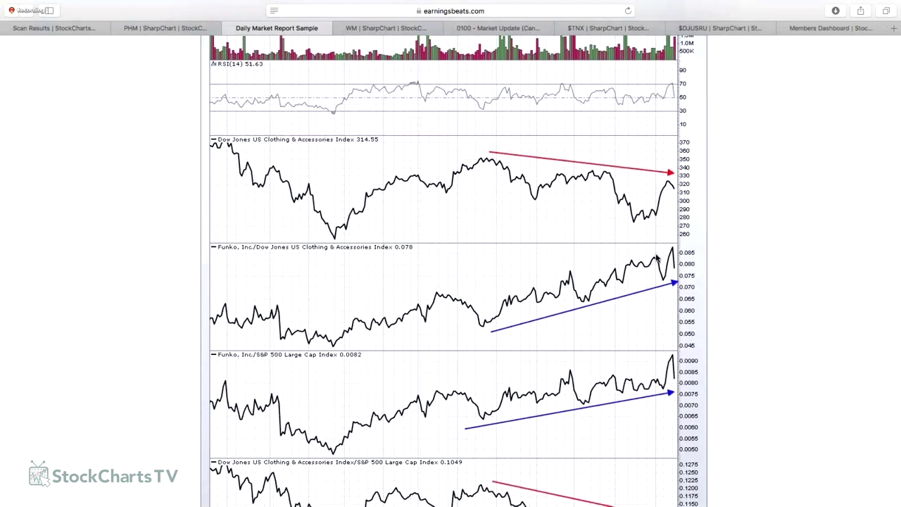
scroll(656, 258, "down", 10)
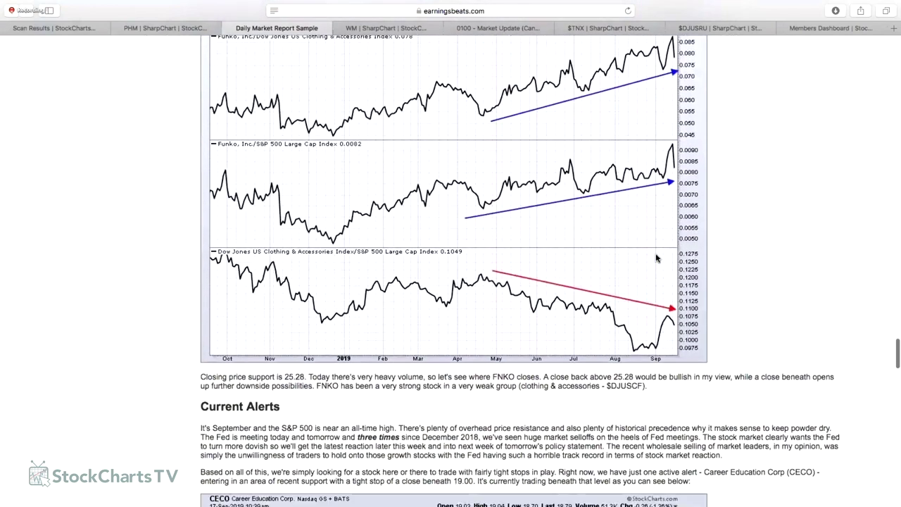
Read the Current Alerts, Today's Movers and Earnings Reports sections with the CECO and SLB charts, and return to the report's beginning
scroll(656, 258, "down", 13)
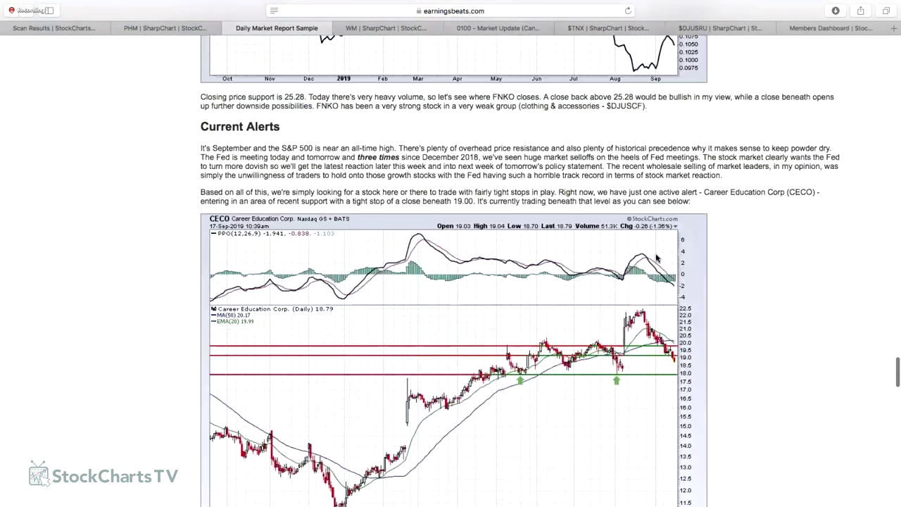
scroll(656, 259, "down", 20)
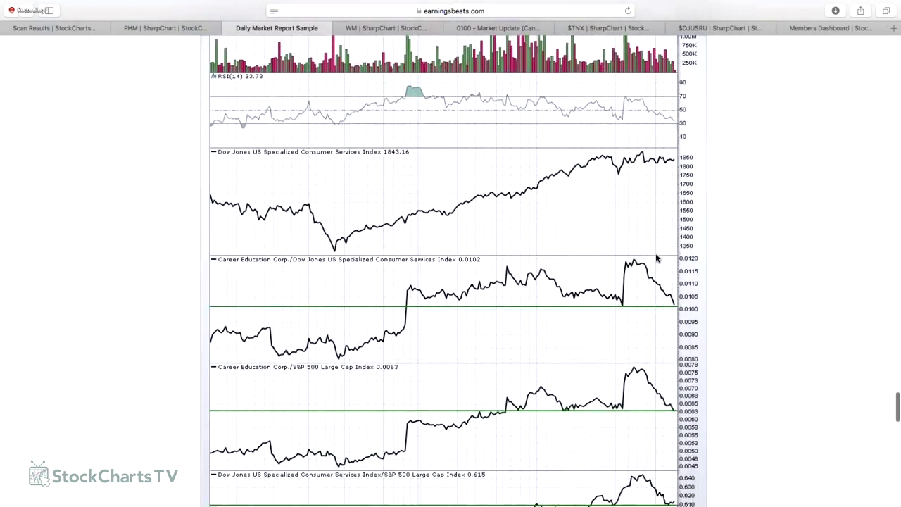
scroll(656, 259, "down", 20)
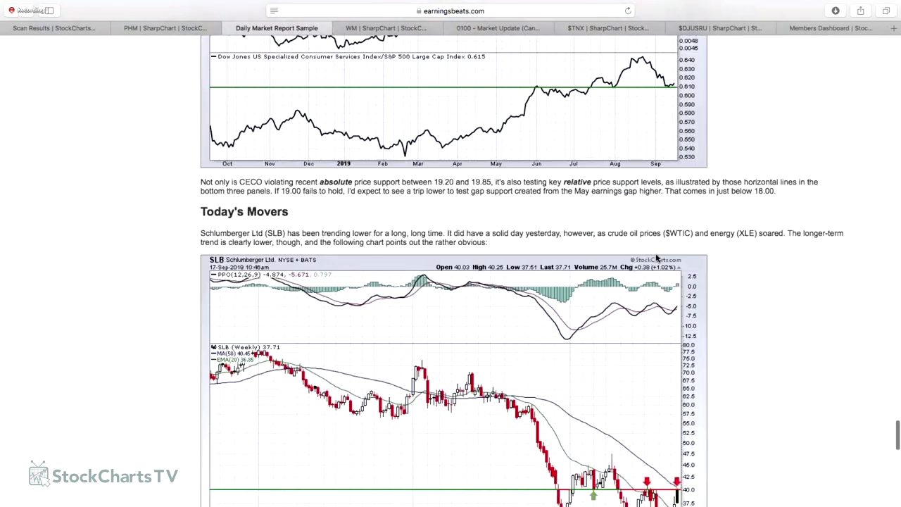
scroll(656, 258, "down", 7)
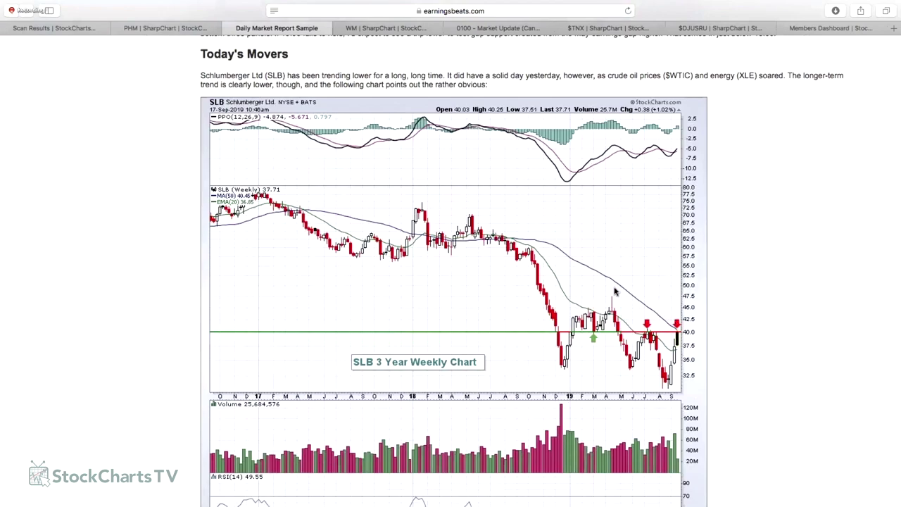
scroll(726, 371, "down", 10)
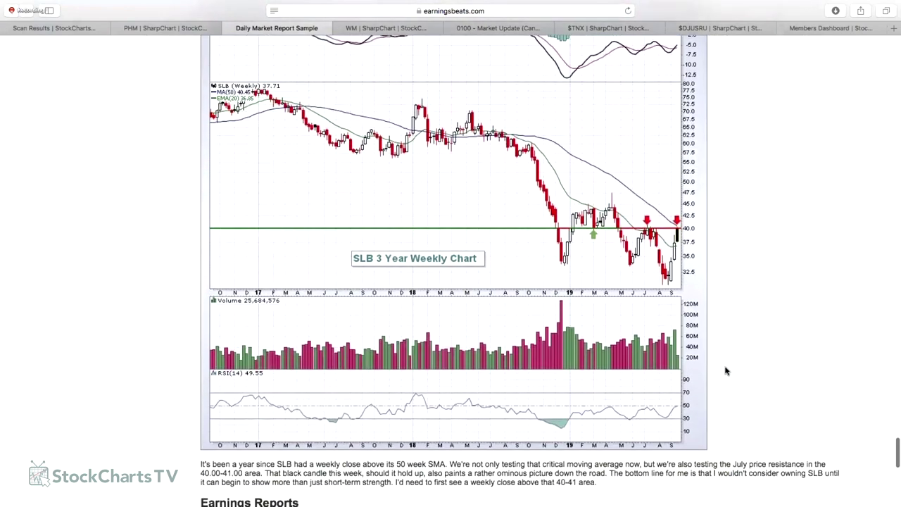
scroll(726, 371, "down", 4)
scroll(726, 371, "up", 20)
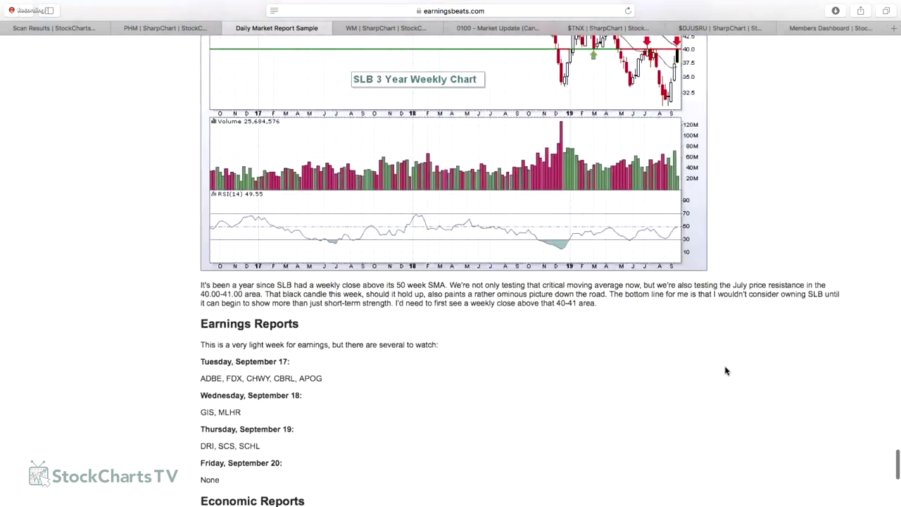
scroll(726, 371, "up", 20)
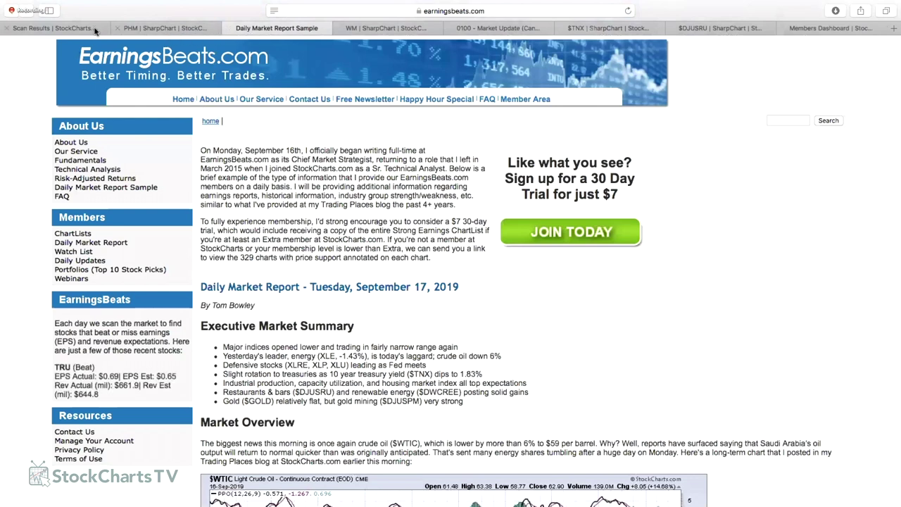
Switch to the Scan Results page, look over the 10am EST High Volume scan, and go back to the Members Dashboard
left_click(73, 32)
scroll(267, 187, "down", 10)
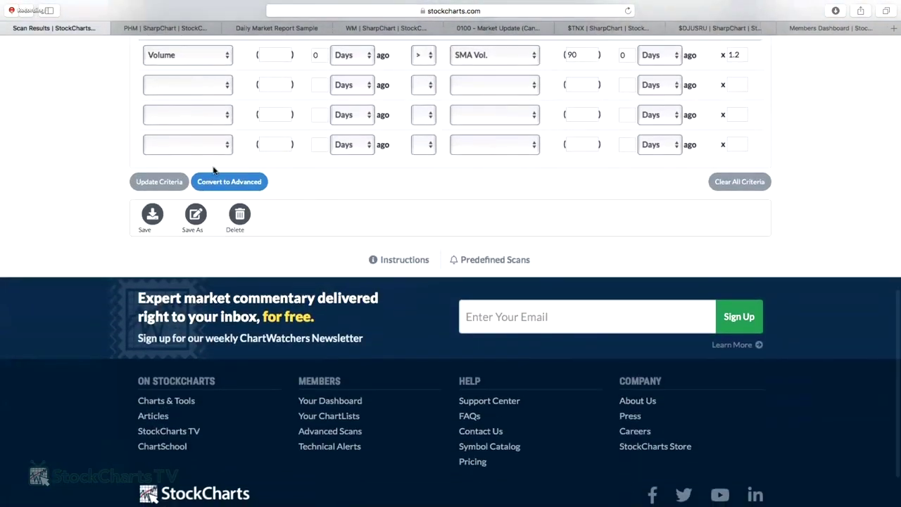
scroll(278, 176, "up", 5)
scroll(280, 177, "up", 5)
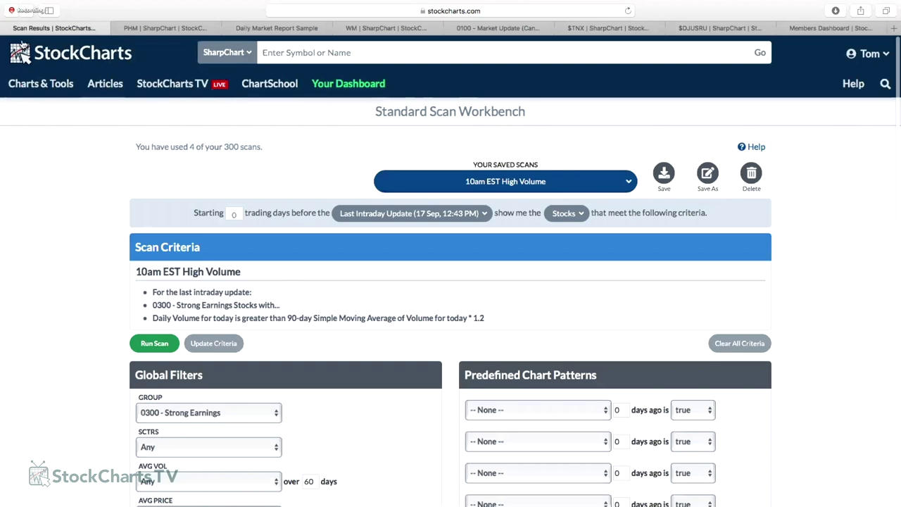
key("super+bracketleft")
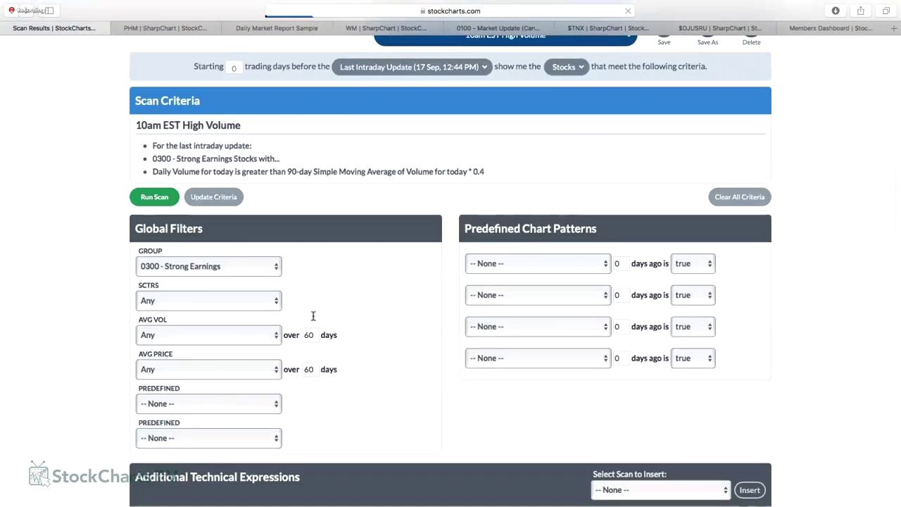
key("super+bracketleft")
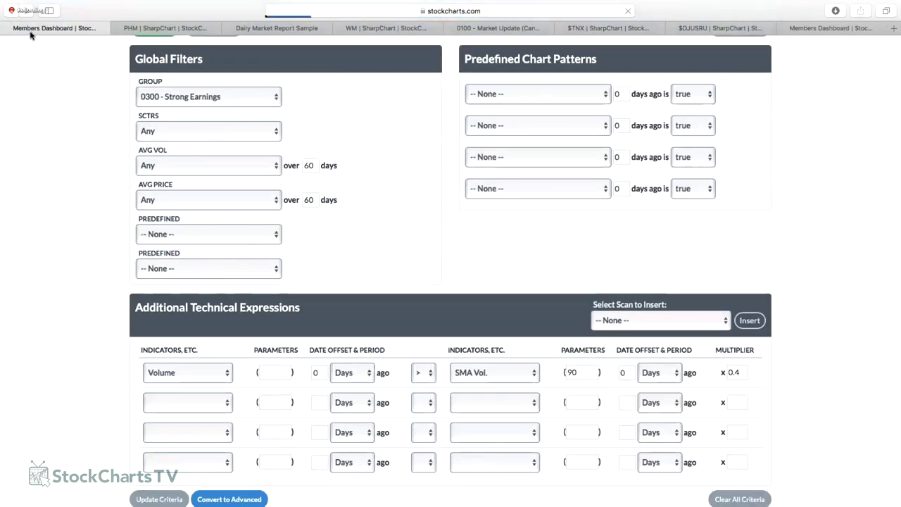
Open the Predefined Scans from the dashboard's Your Scans section
scroll(296, 415, "down", 10)
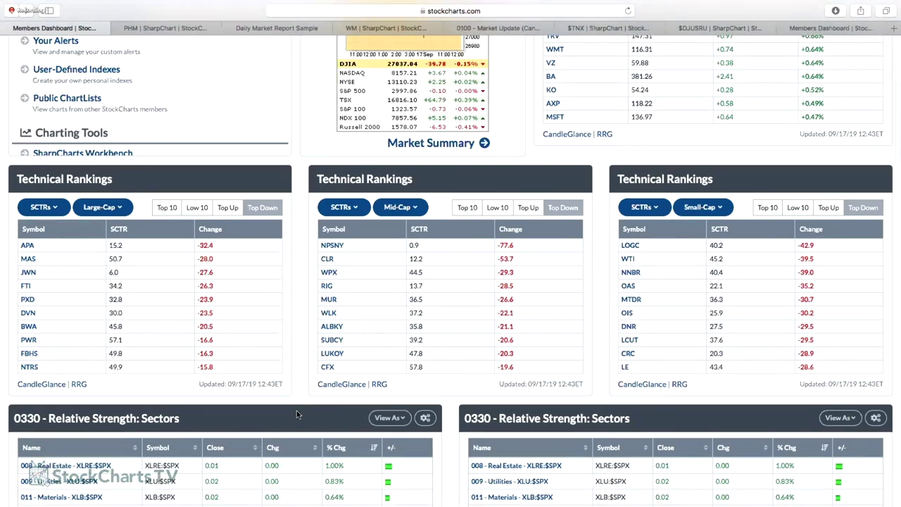
scroll(303, 408, "down", 2)
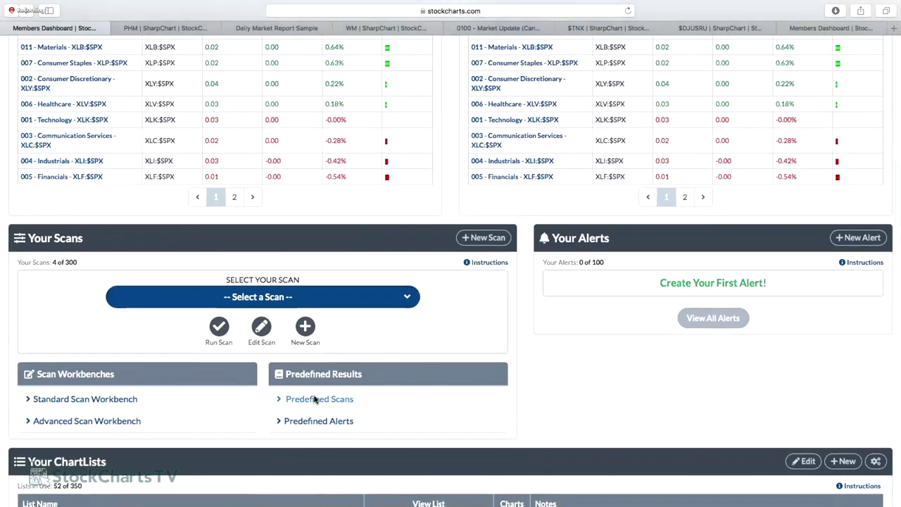
left_click(314, 400)
Look through the technical indicator and candlestick pattern scans and open the Bearish Engulfing results for all exchanges
scroll(218, 285, "down", 3)
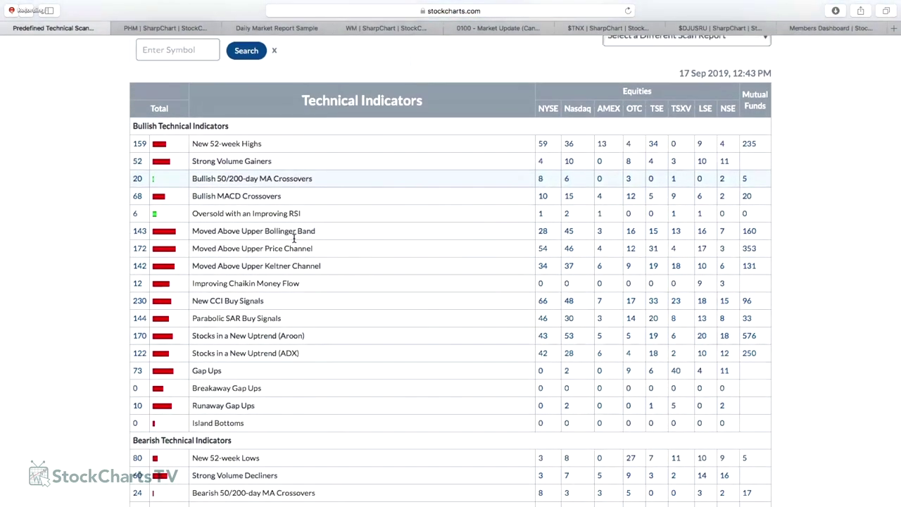
scroll(224, 326, "down", 1)
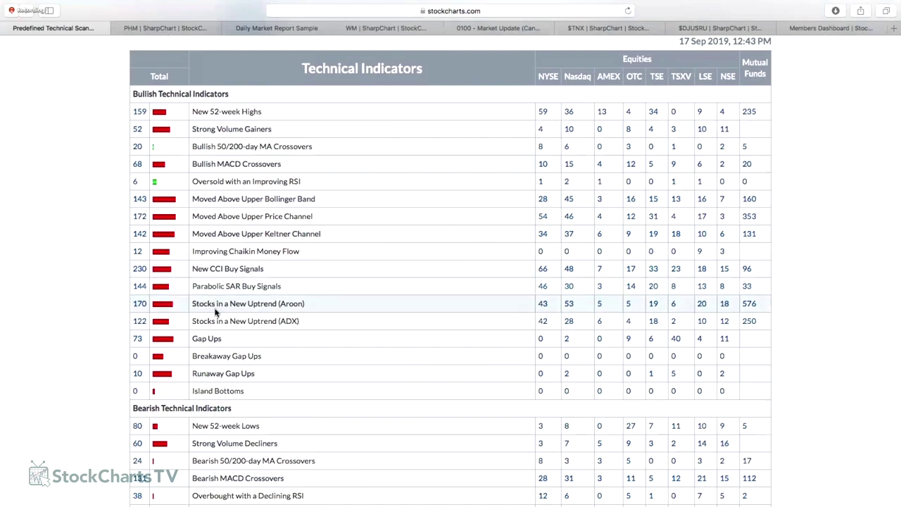
scroll(215, 303, "down", 3)
scroll(215, 312, "down", 10)
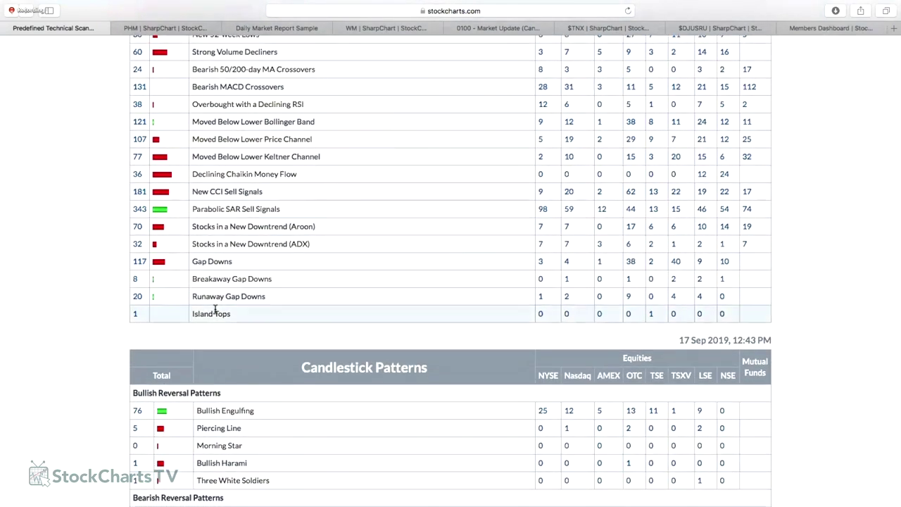
scroll(215, 313, "down", 1)
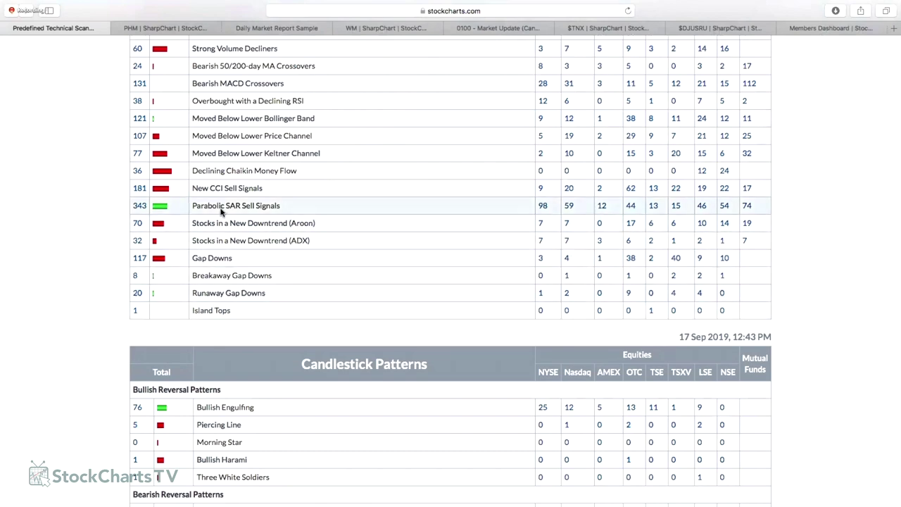
scroll(220, 213, "down", 10)
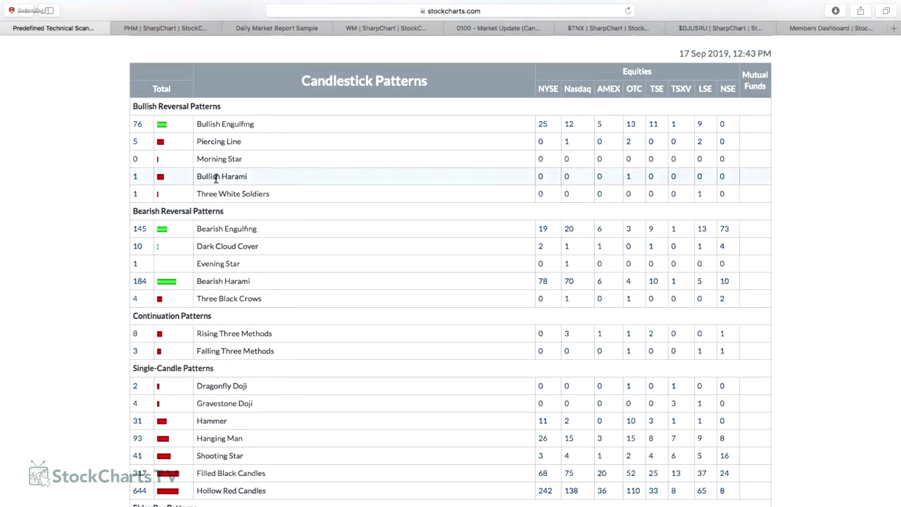
left_click(140, 230)
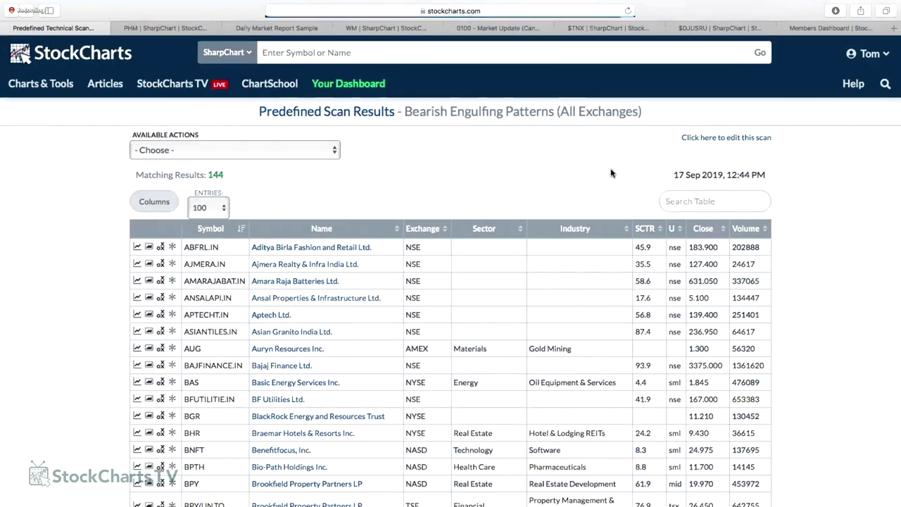
Open the Bearish Engulfing scan for editing and add the "0300 - Strong Earnings (list #53)" ChartList to its criteria
left_click(725, 138)
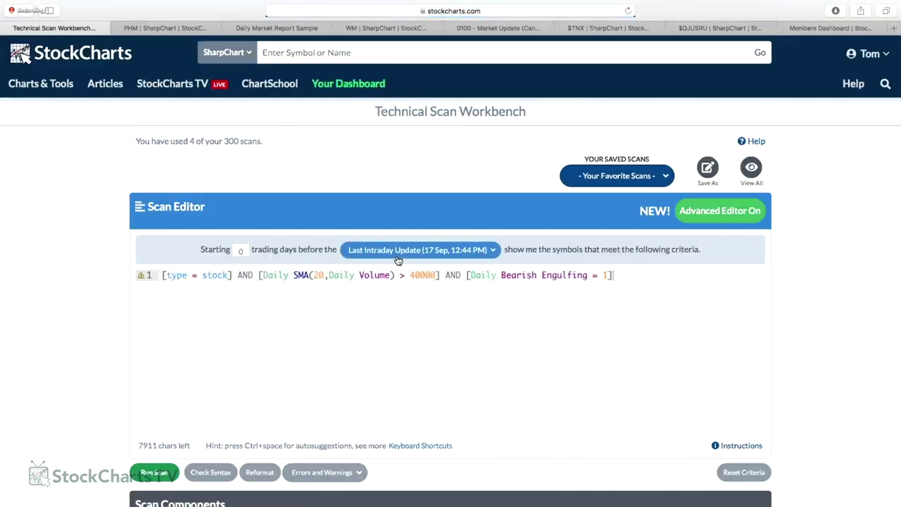
scroll(397, 261, "down", 6)
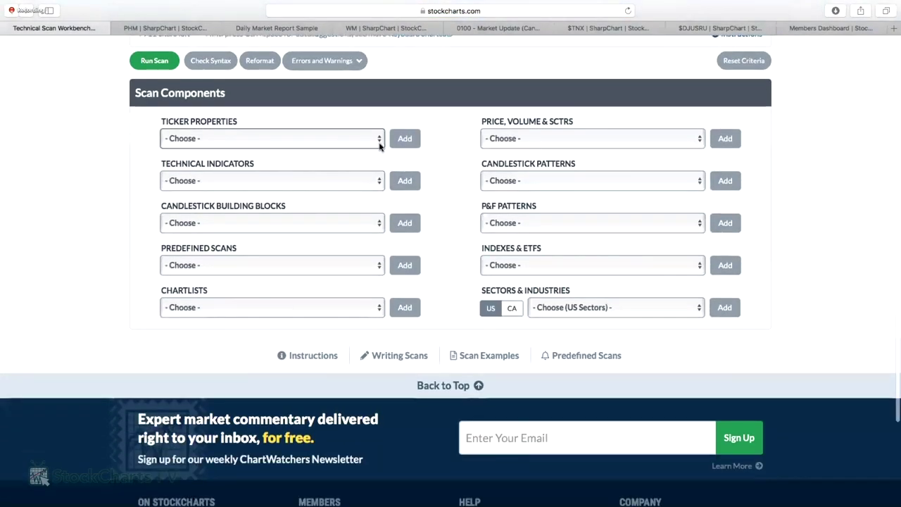
left_click(381, 308)
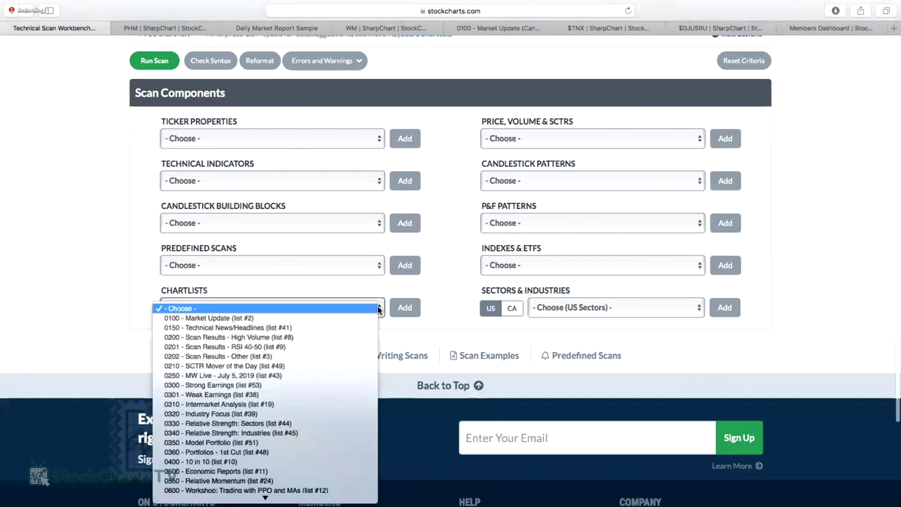
scroll(354, 320, "down", 2)
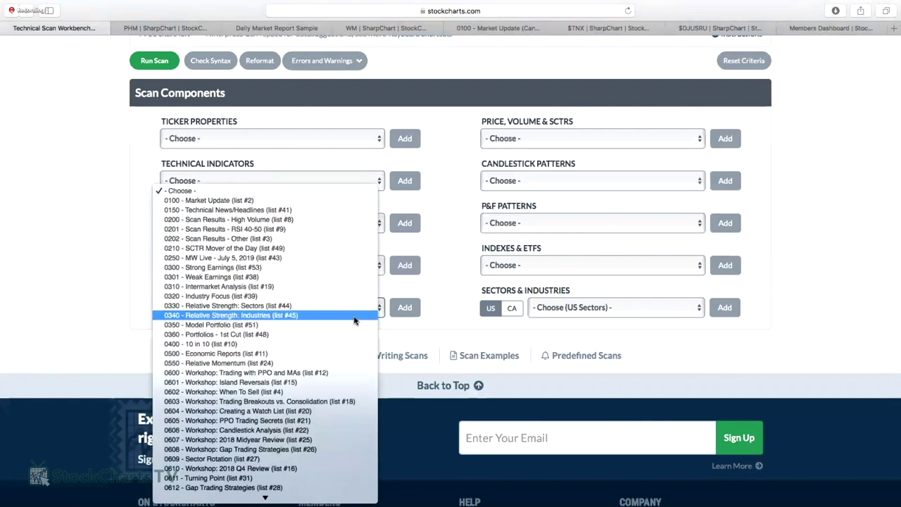
left_click(331, 268)
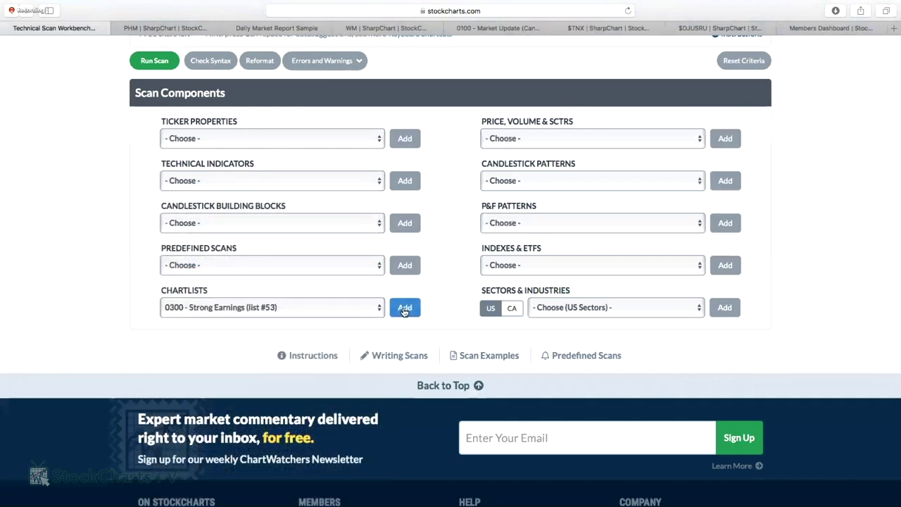
left_click(404, 310)
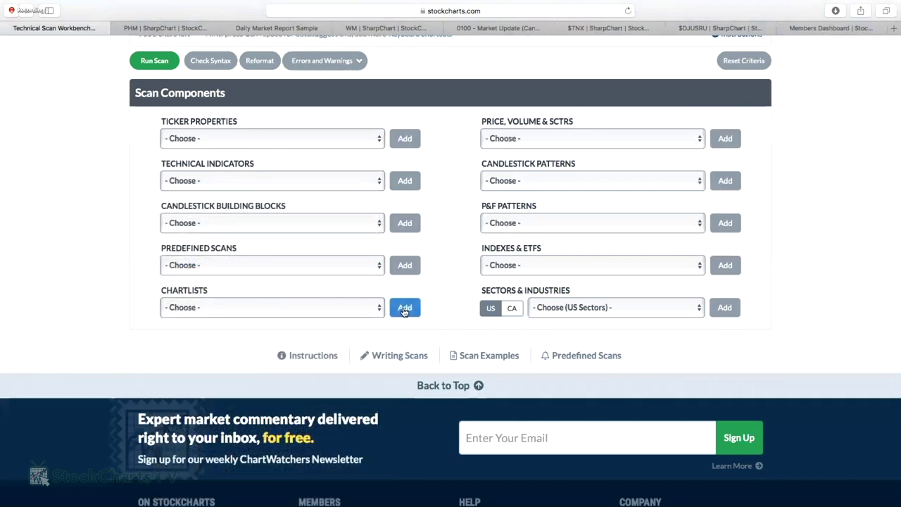
Run the Bearish Engulfing scan restricted to the Strong Earnings ChartList and switch to its Scan Results page
scroll(238, 112, "up", 4)
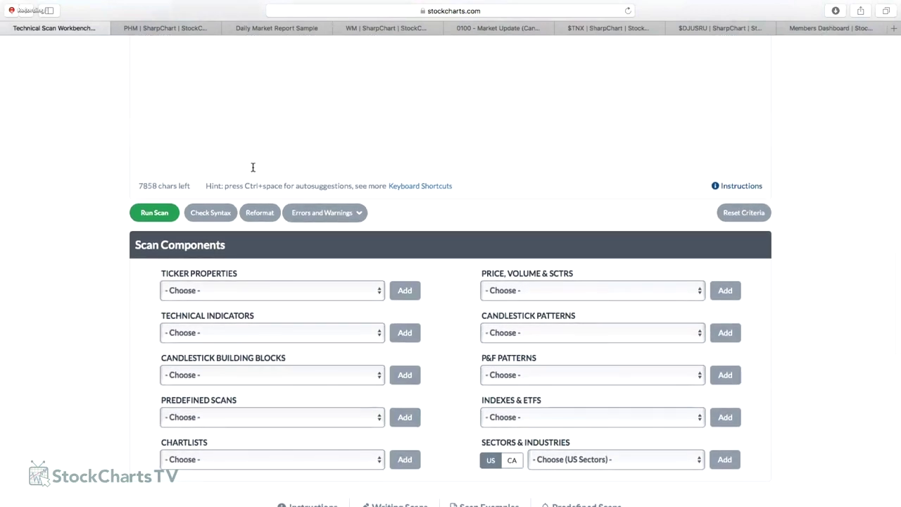
scroll(200, 131, "up", 2)
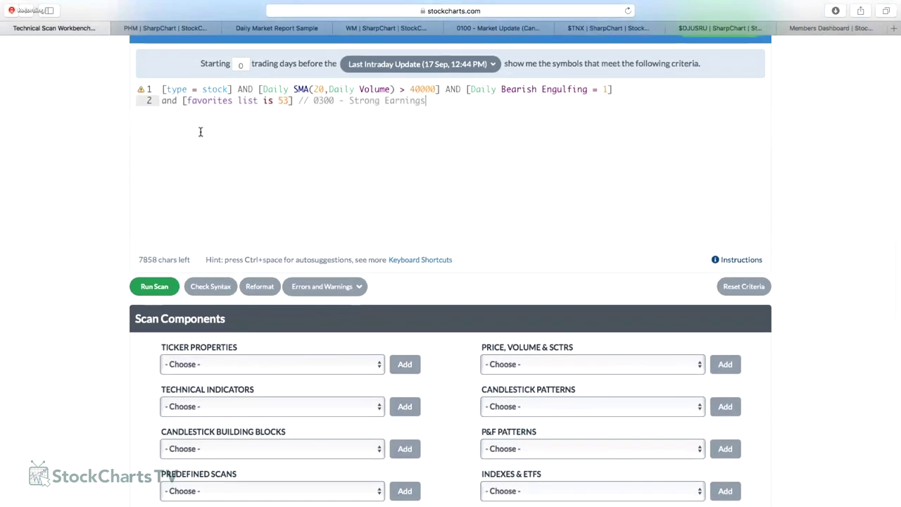
left_click(154, 286)
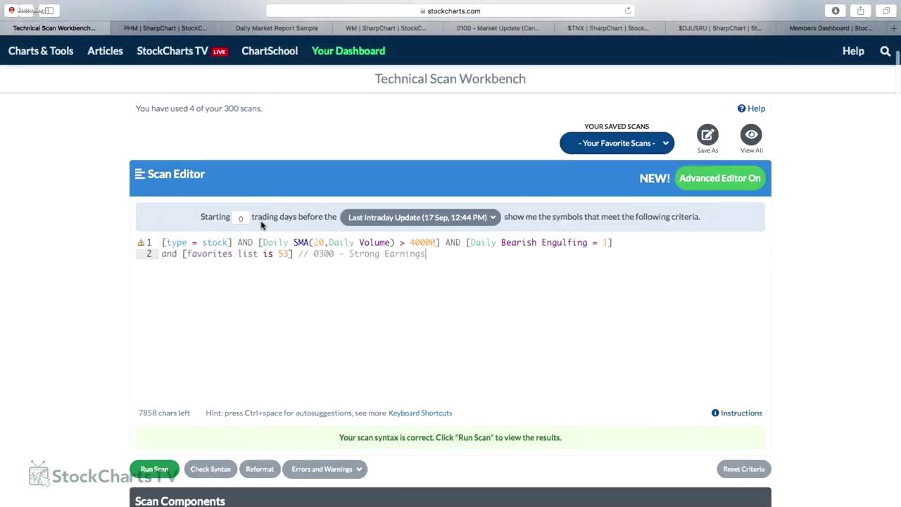
scroll(253, 318, "down", 4)
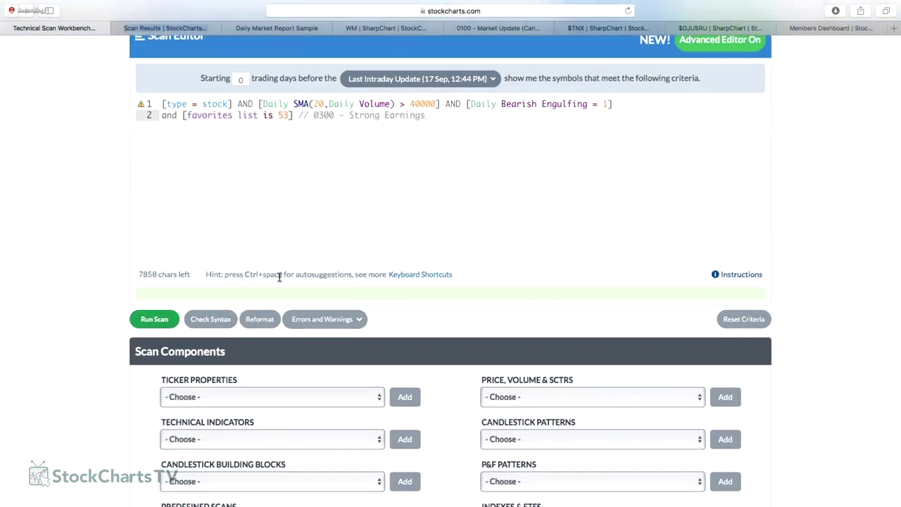
left_click(168, 28)
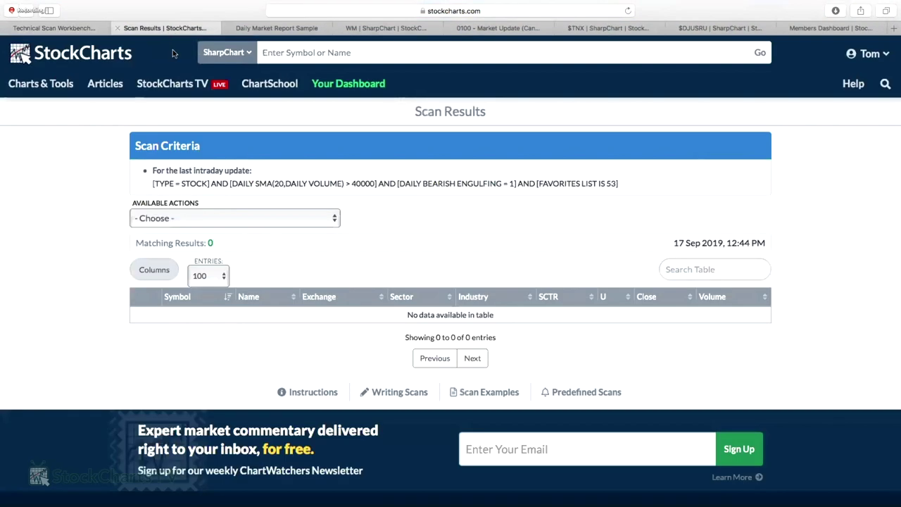